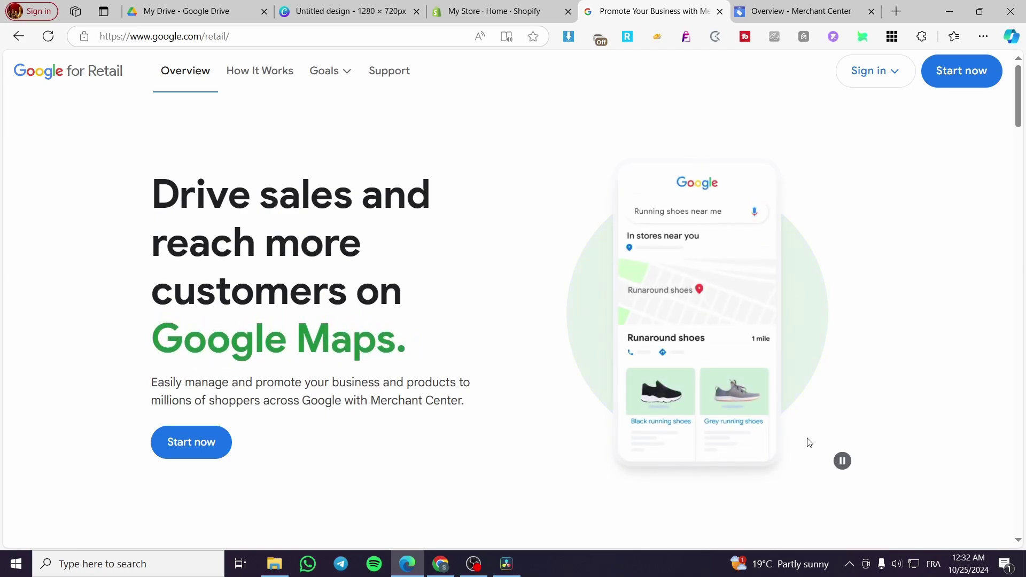
Step: Pause and resume the Google for Retail hero animation, then open the Sign in dropdown
left_click(844, 462)
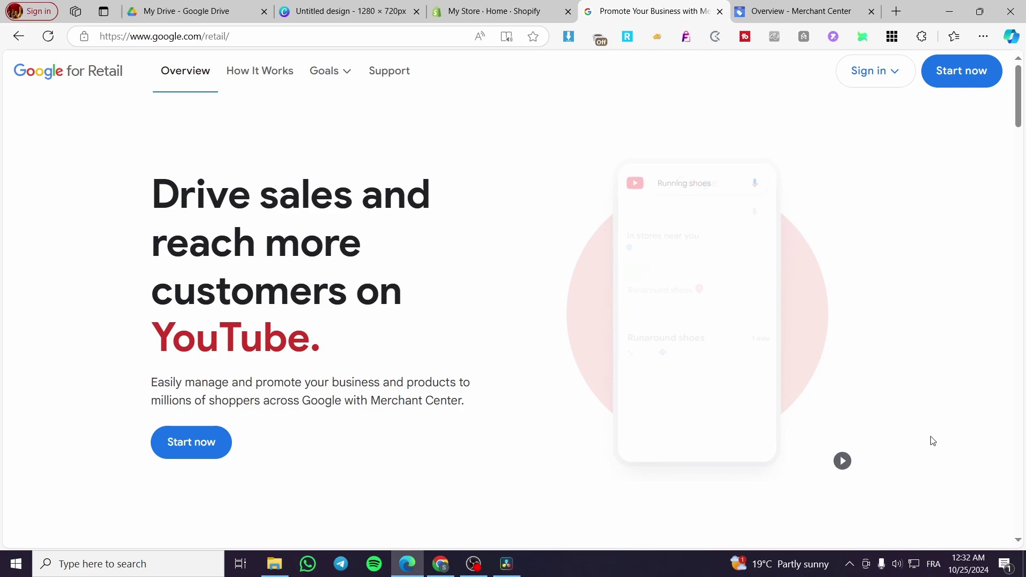
left_click(843, 461)
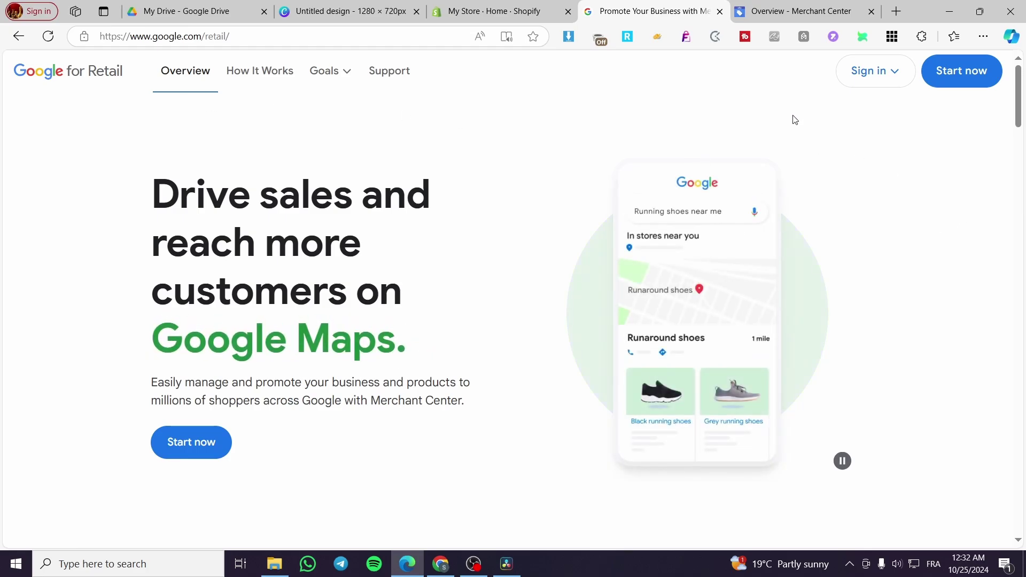
left_click(909, 79)
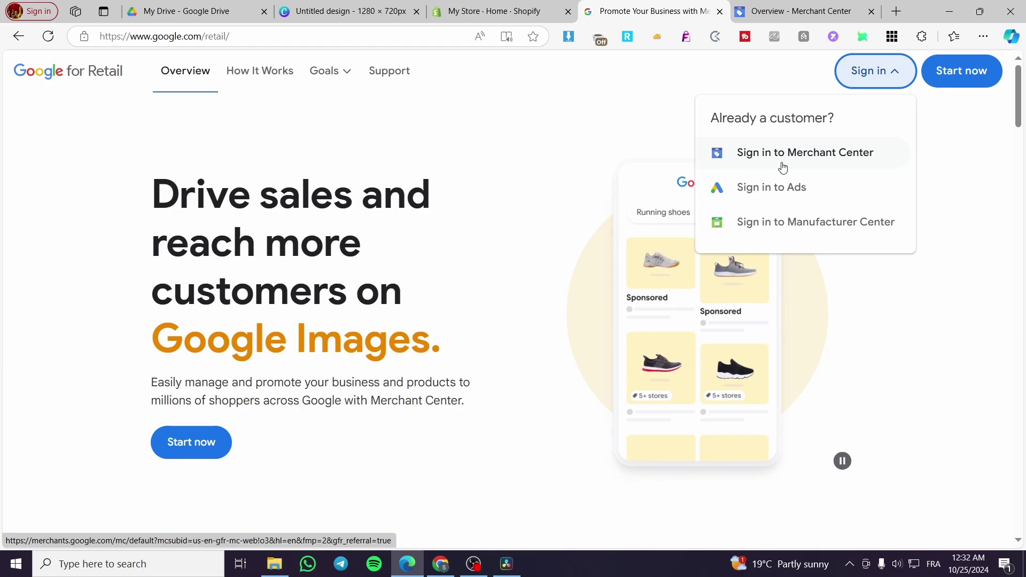
Step: Sign in to Merchant Center Next in a new tab and close the old Overview tab
left_click(844, 162)
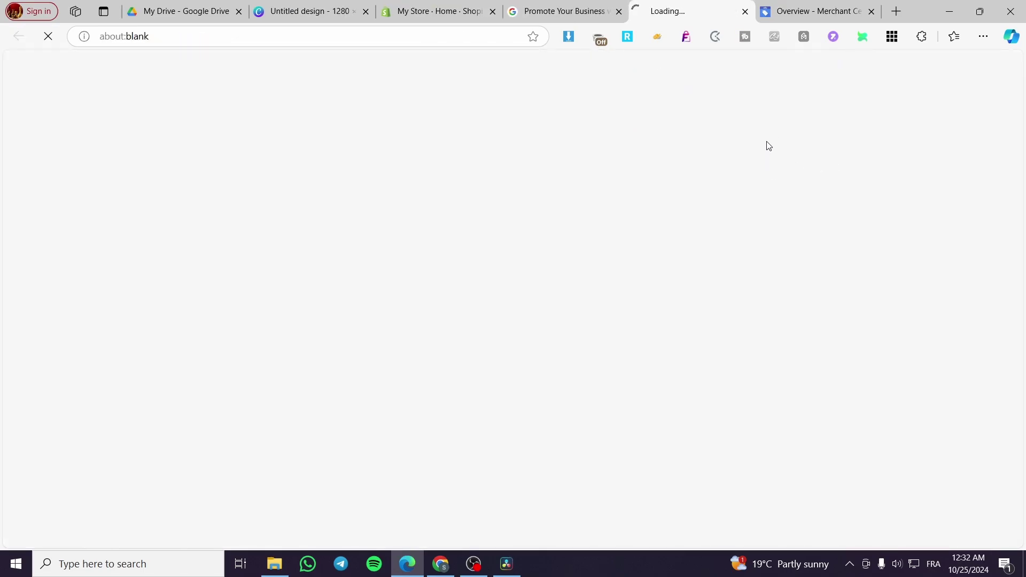
left_click(872, 11)
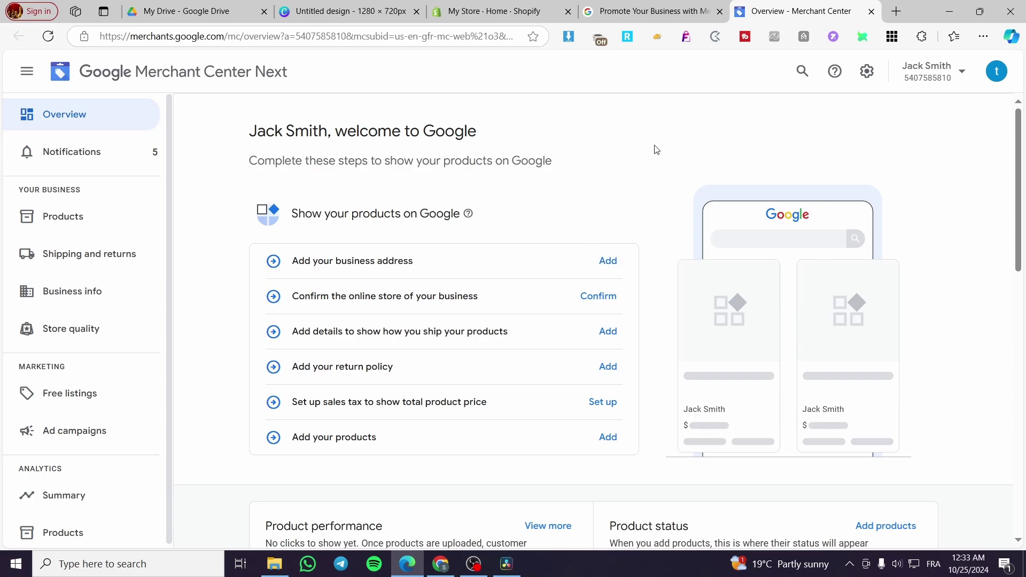
Step: Compare the Shopify admin and Merchant Center tabs, then open Shopify's Products list
left_click(499, 8)
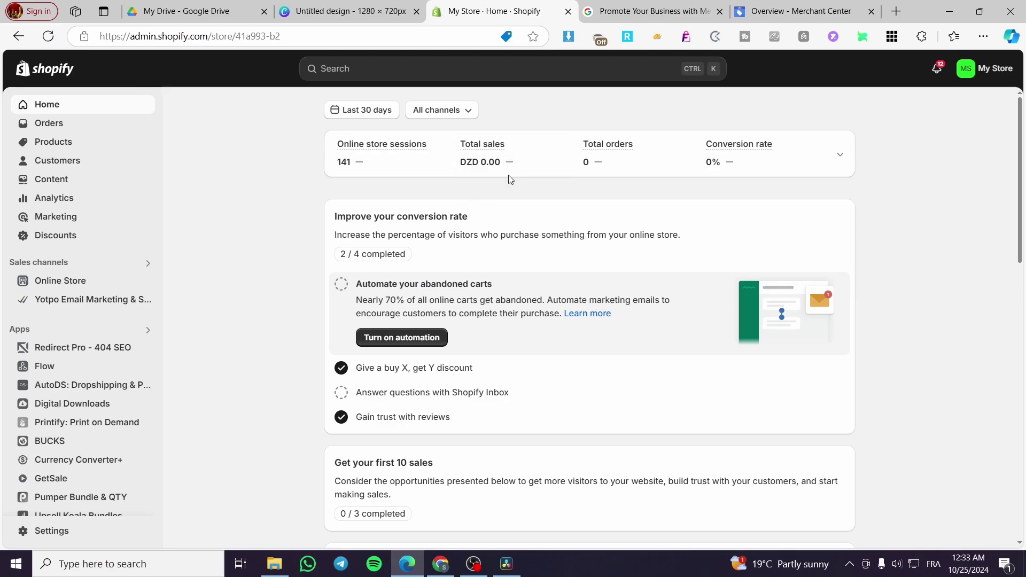
mouse_move(771, 10)
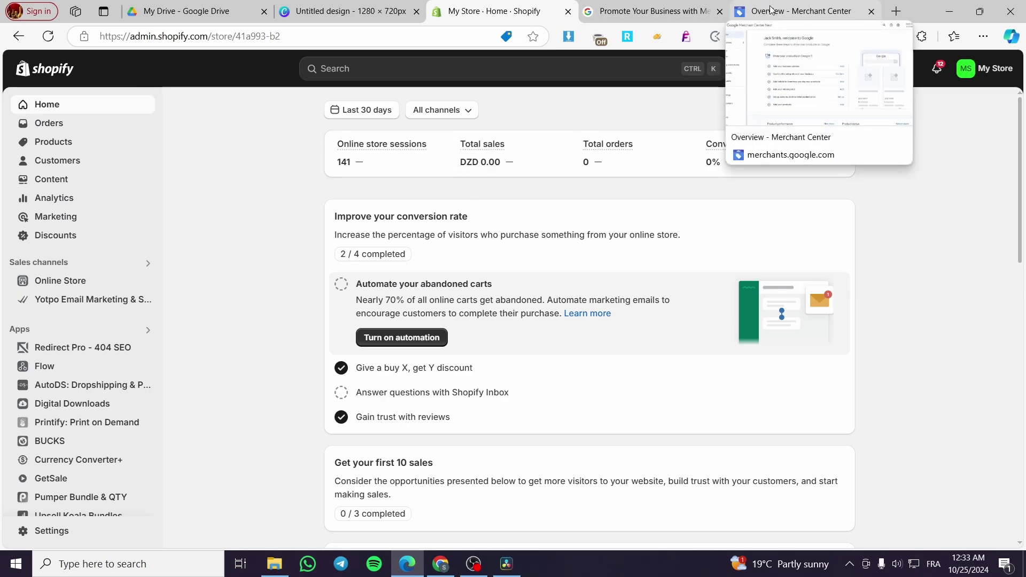
left_click(770, 9)
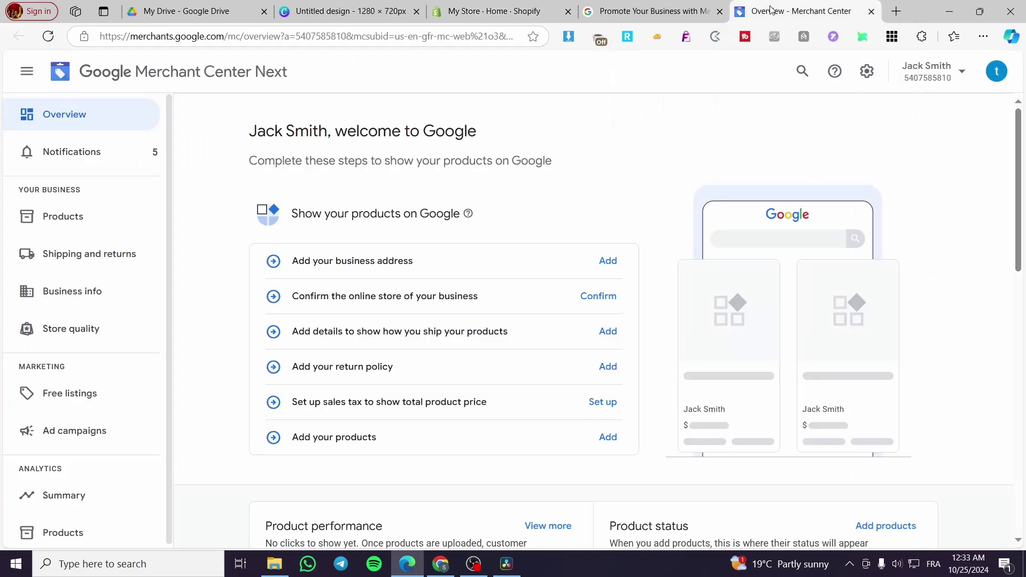
left_click(497, 11)
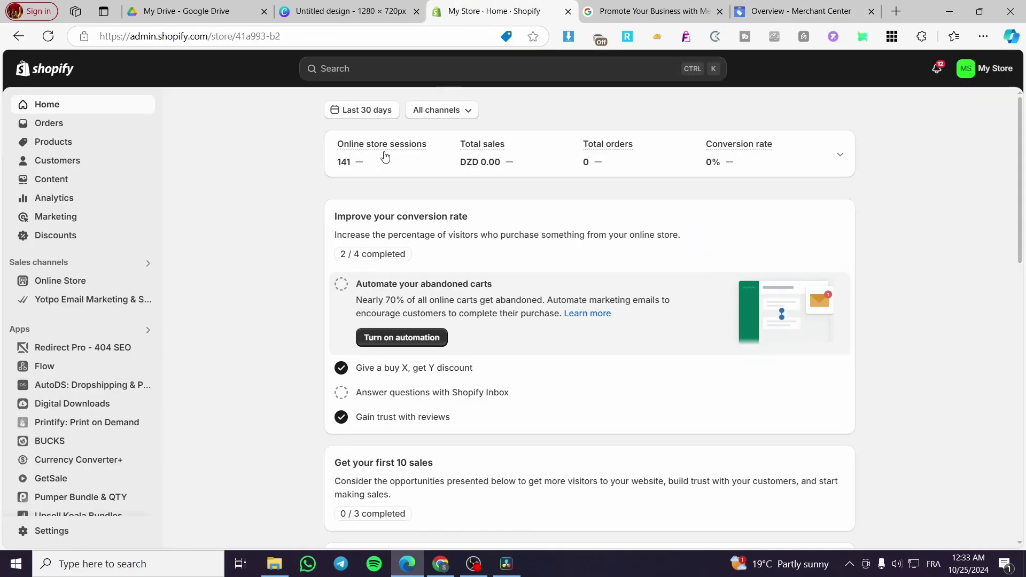
left_click(799, 8)
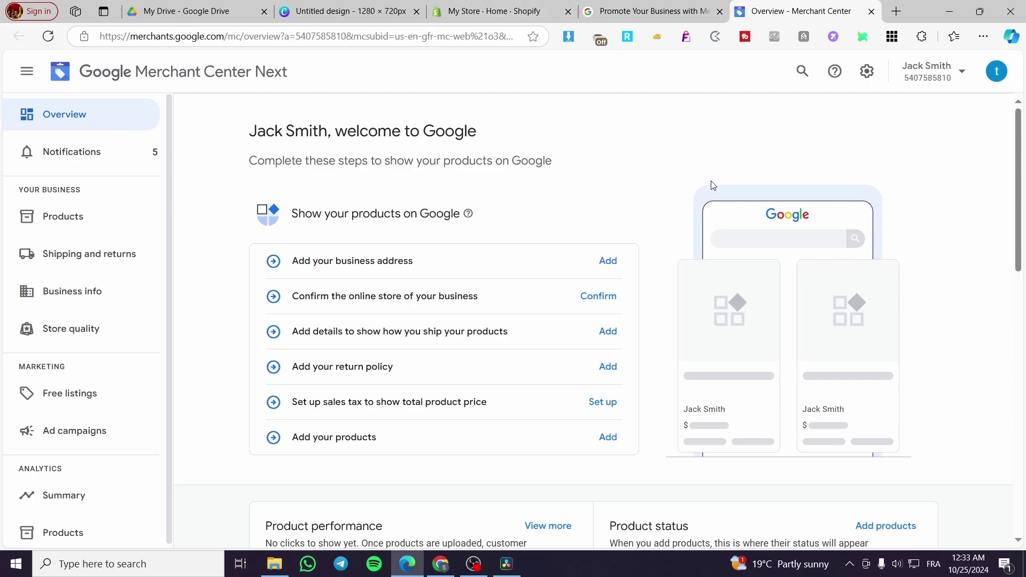
left_click(492, 10)
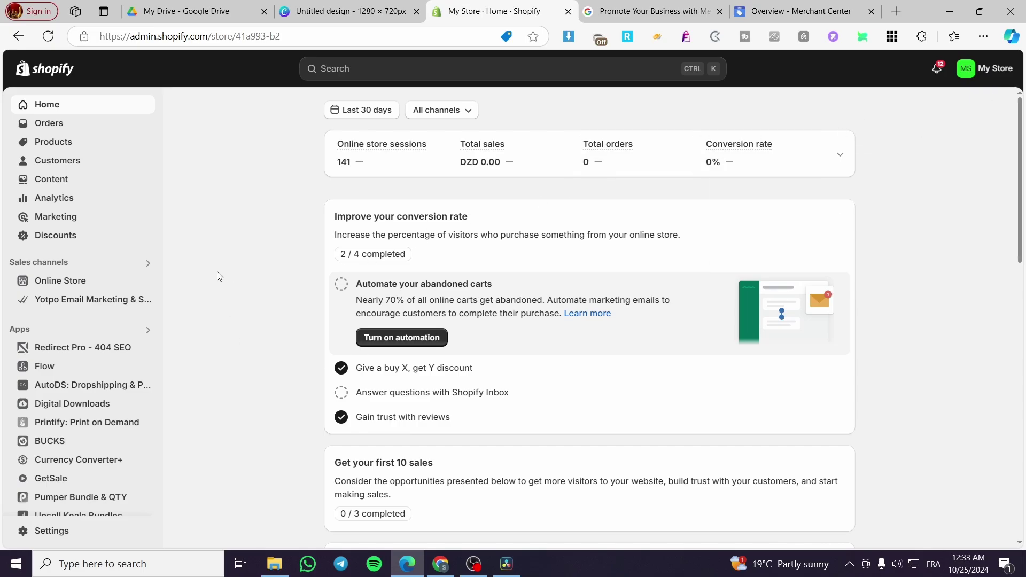
left_click(70, 147)
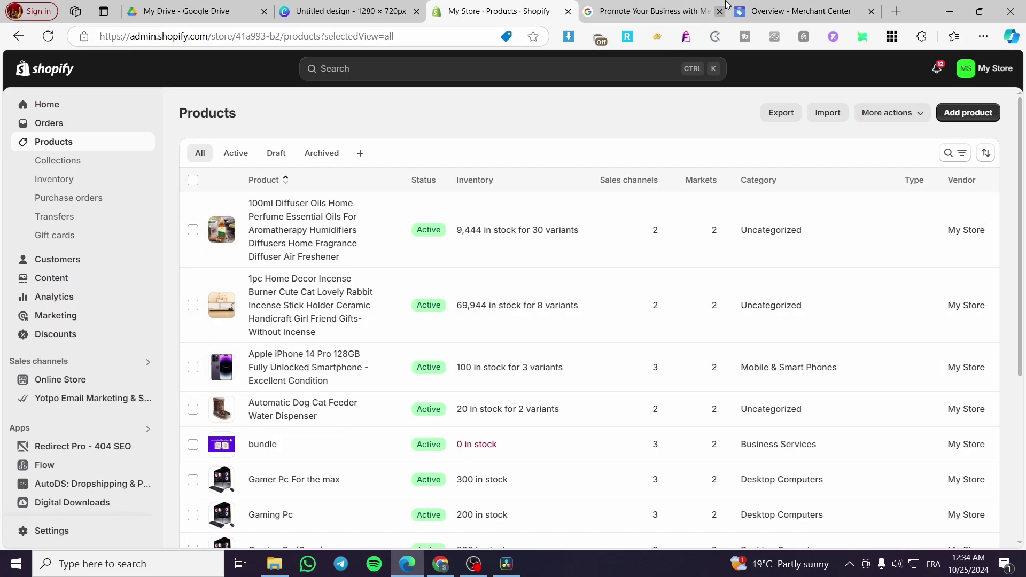
Step: Switch back to the 'Overview - Merchant Center' tab
mouse_move(744, 4)
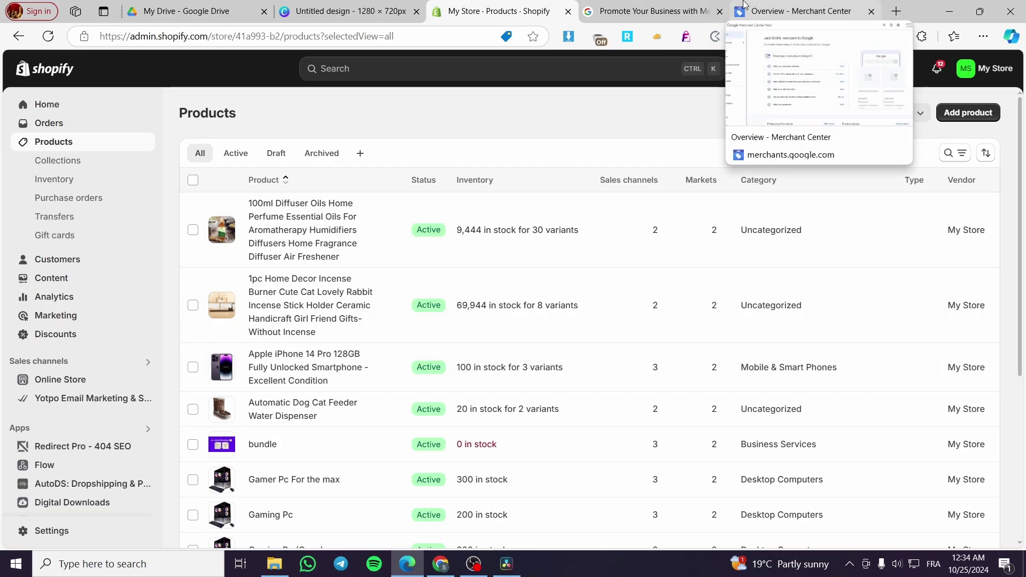
left_click(744, 5)
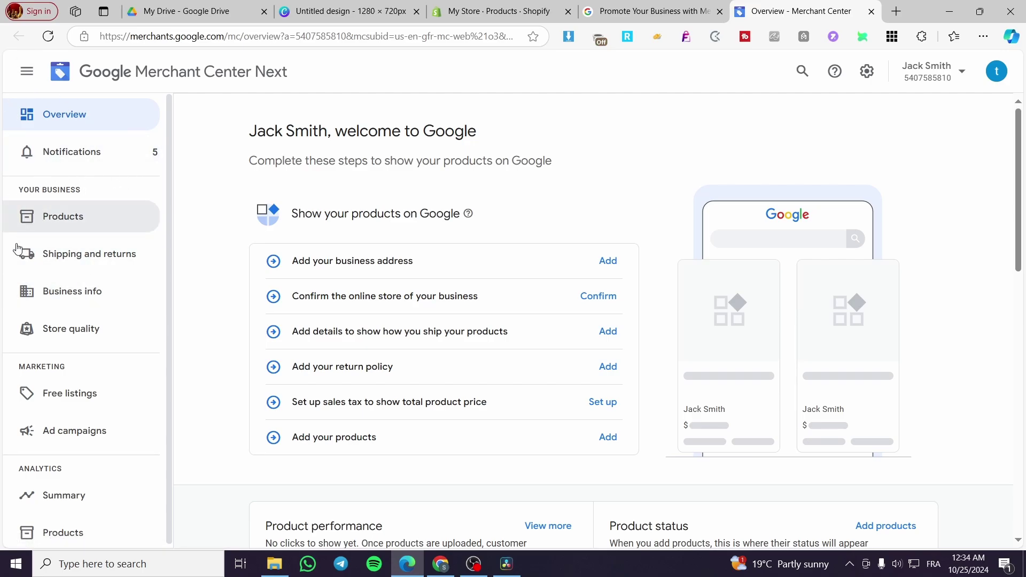
Step: Go to Merchant Center Products, check the account details, and start Add products
left_click(63, 219)
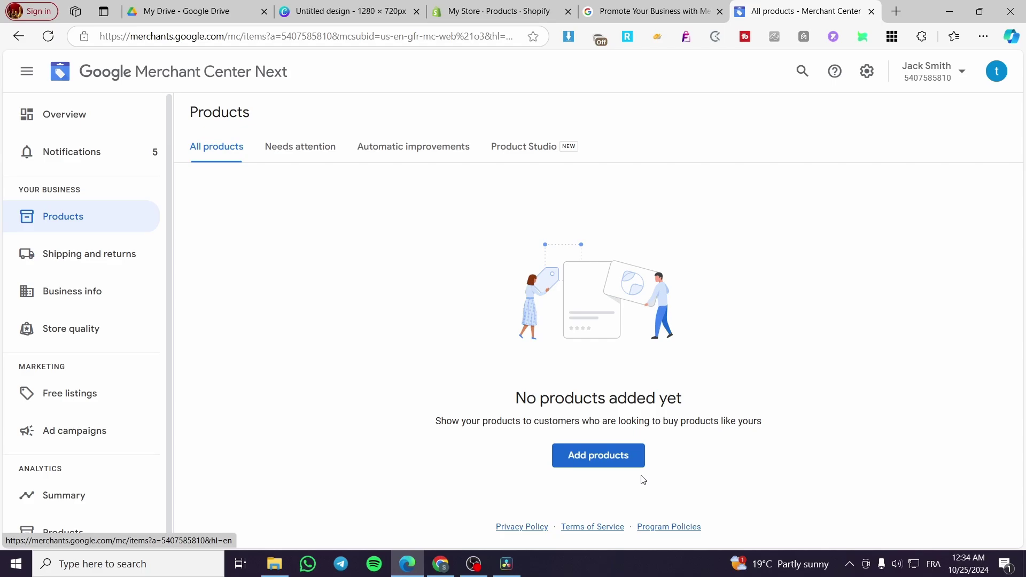
left_click(949, 77)
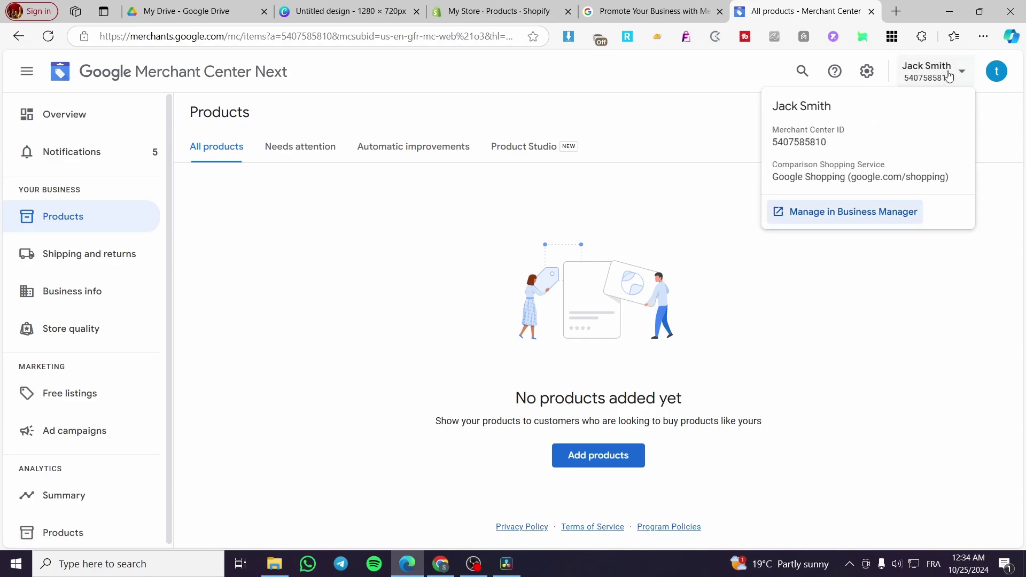
left_click(605, 466)
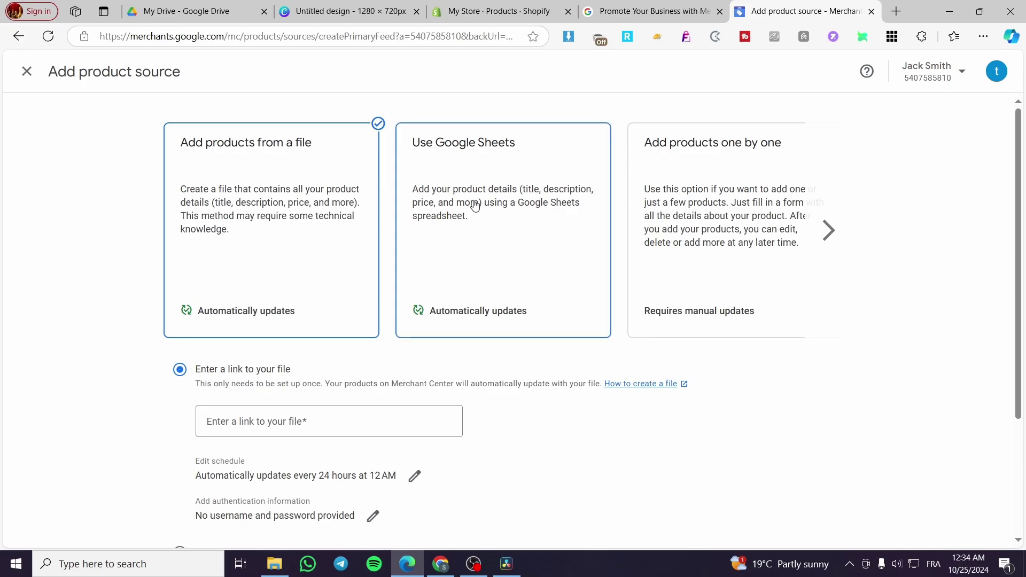
Step: Choose 'Add products one by one' as the product source and continue to its form
left_click(829, 231)
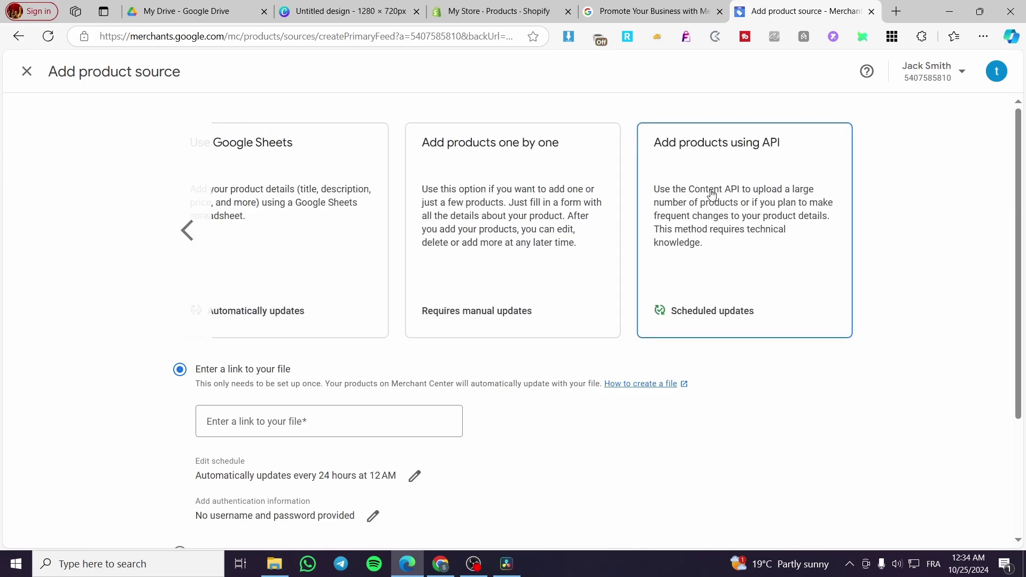
left_click(576, 190)
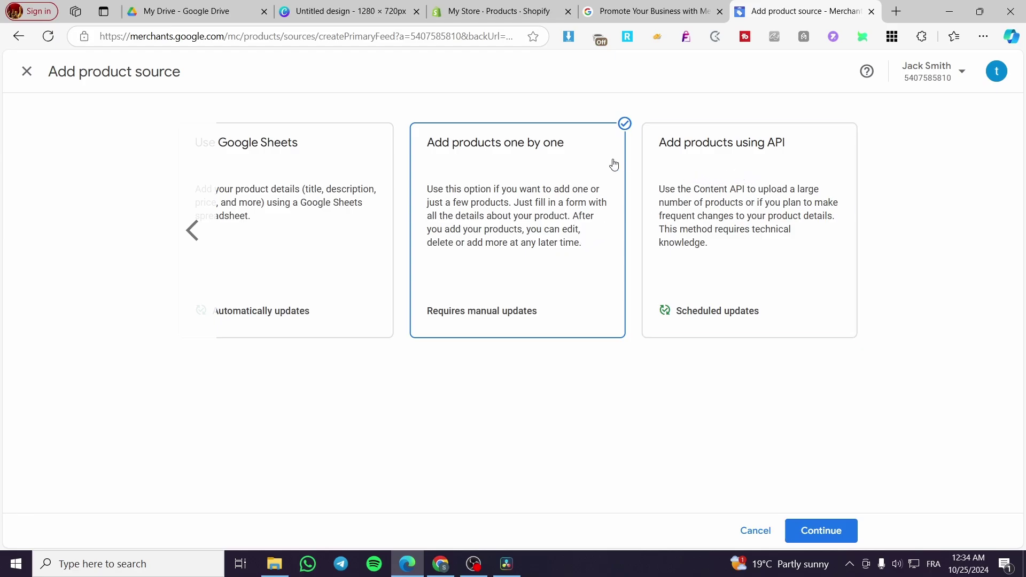
left_click(527, 12)
left_click(812, 6)
left_click(828, 531)
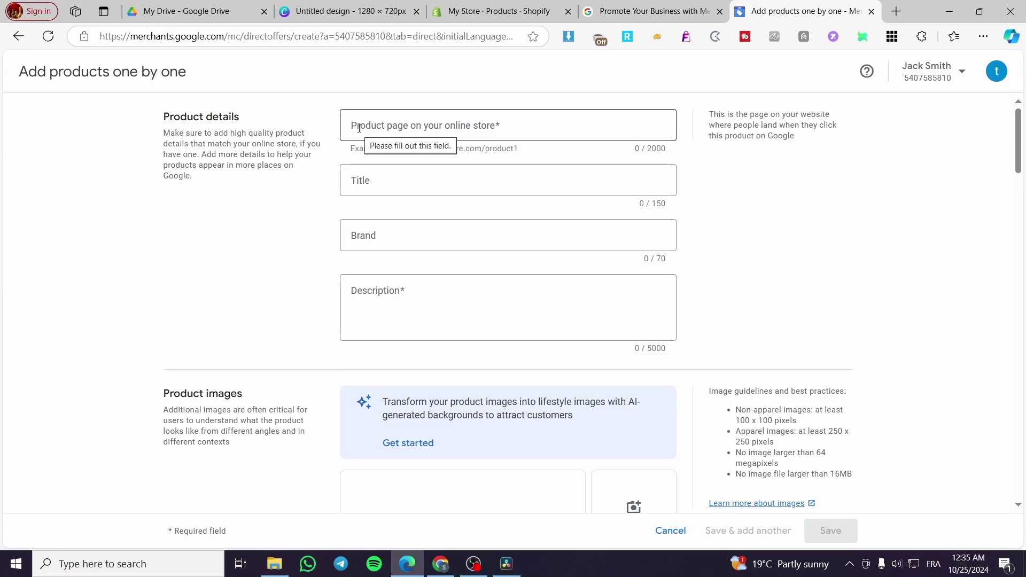
left_click(435, 130)
Step: Open 'PDF to be a Designer' on the Shopify storefront and copy its page URL
left_click(517, 11)
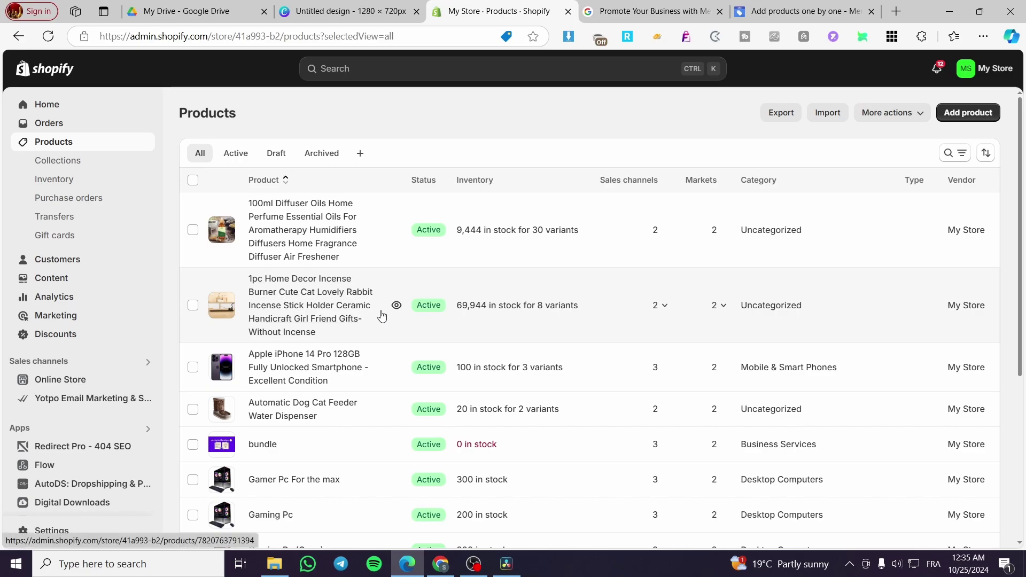
scroll(382, 316, "down", 3)
scroll(299, 272, "down", 1)
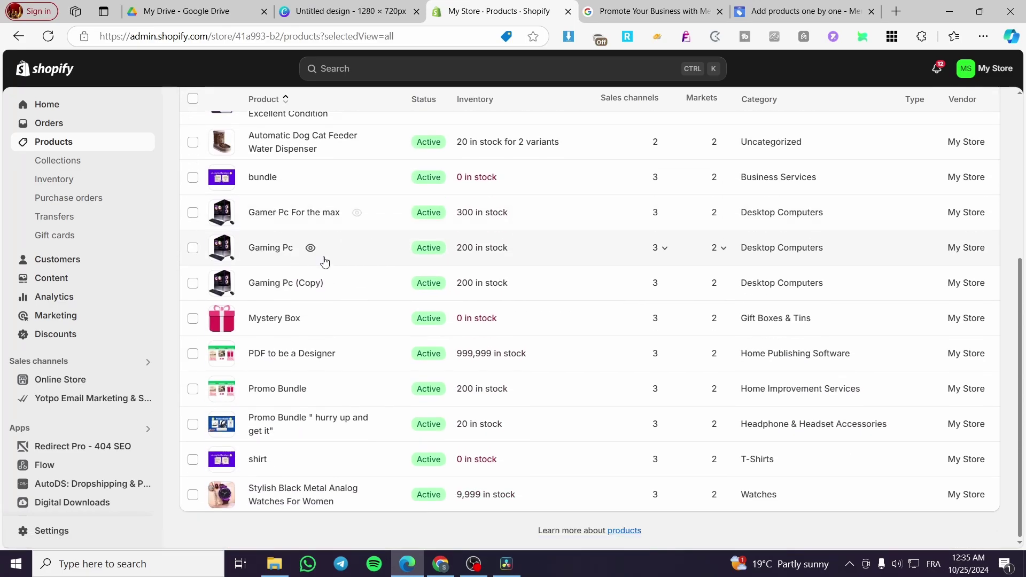
left_click(262, 354)
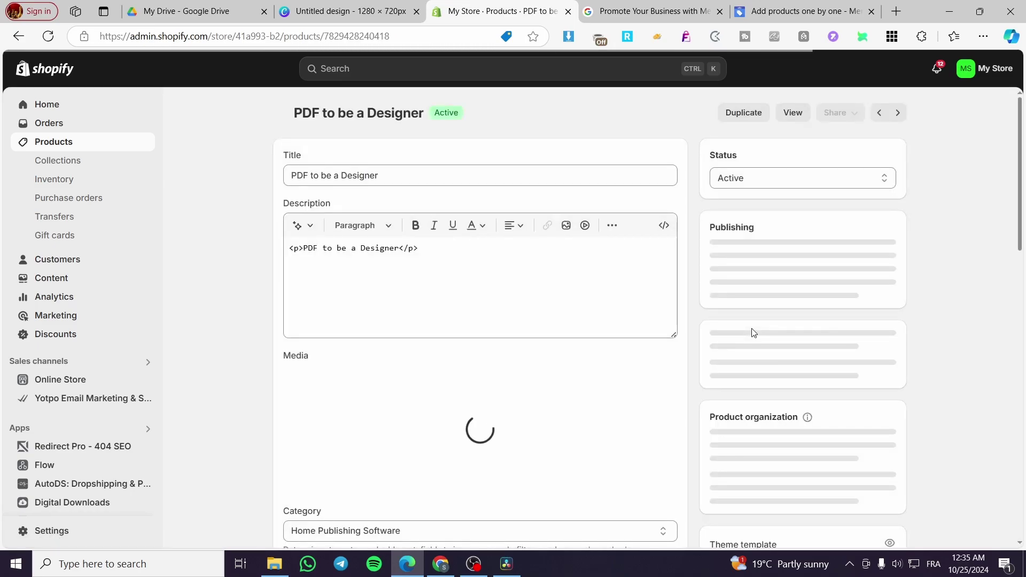
left_click(793, 112)
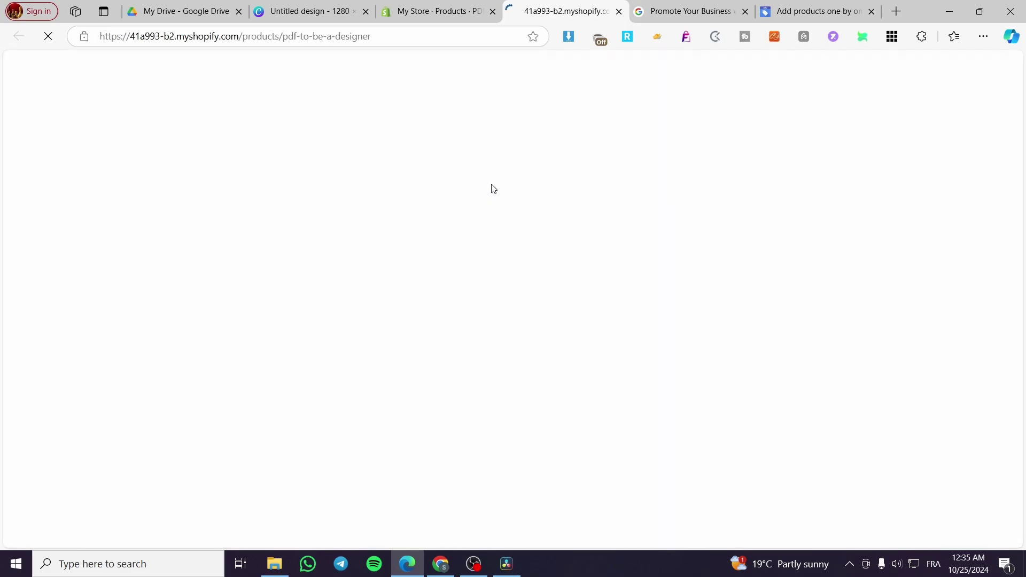
left_click(383, 41)
key("ctrl+c")
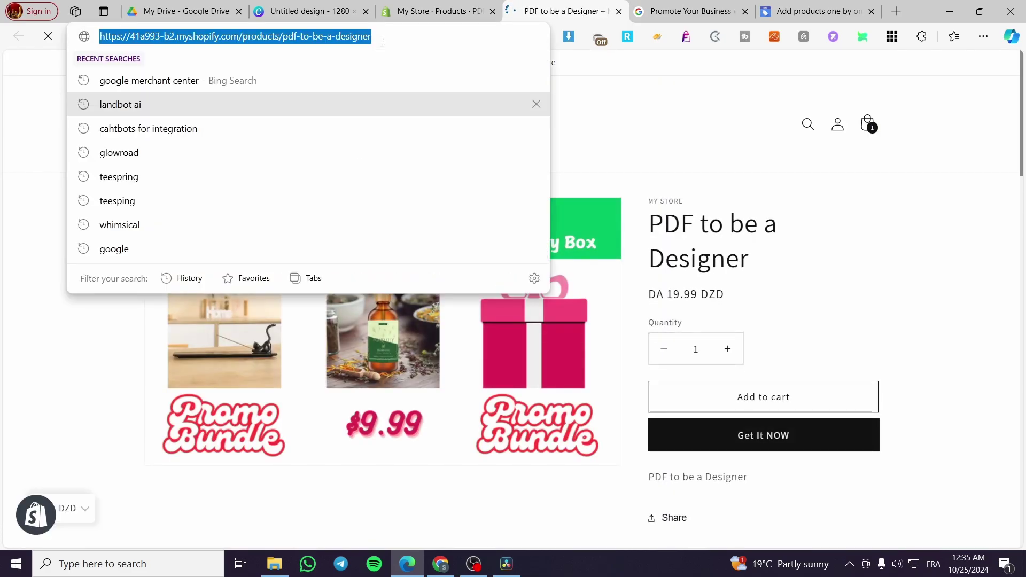
Step: Paste the copied store URL into the Product page field
left_click(816, 11)
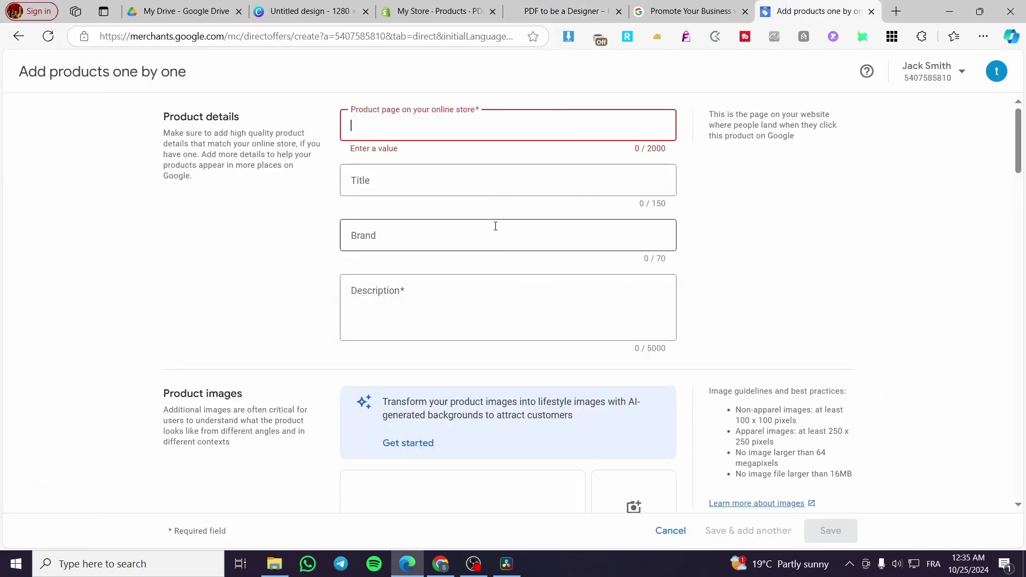
key("ctrl+v")
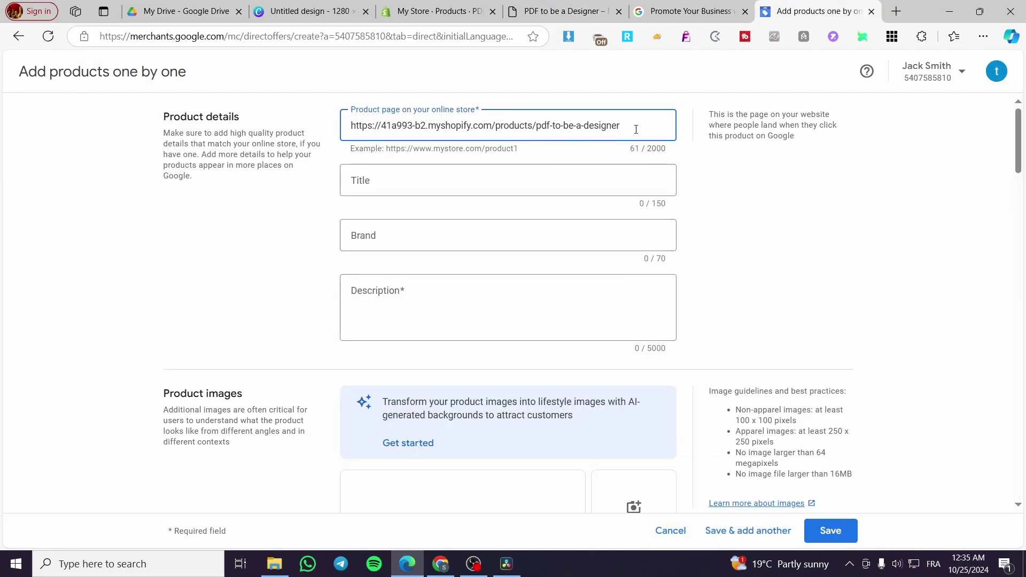
left_click(441, 181)
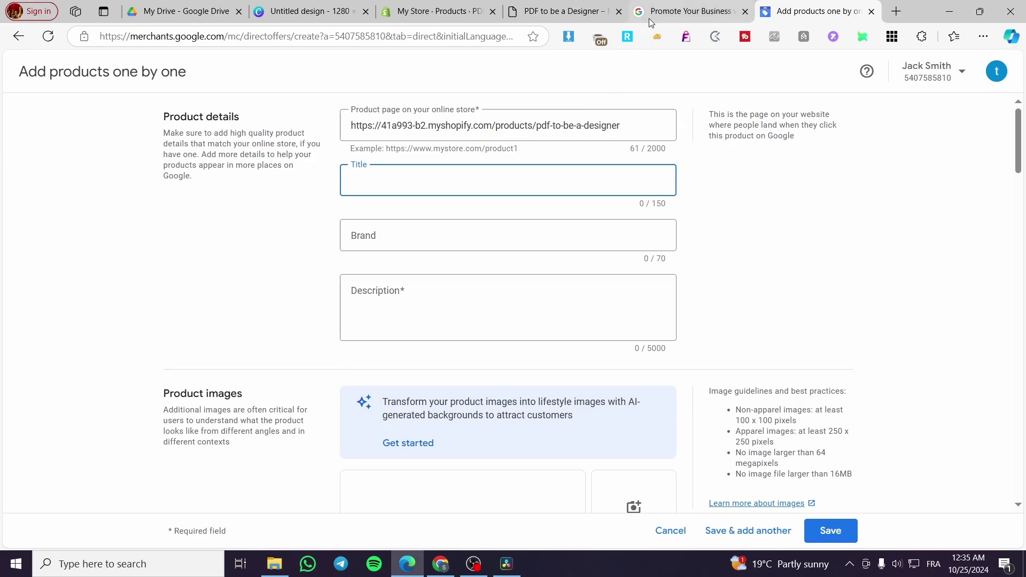
Step: Copy the product name from the store page, past its discount popups, into Title
left_click(619, 21)
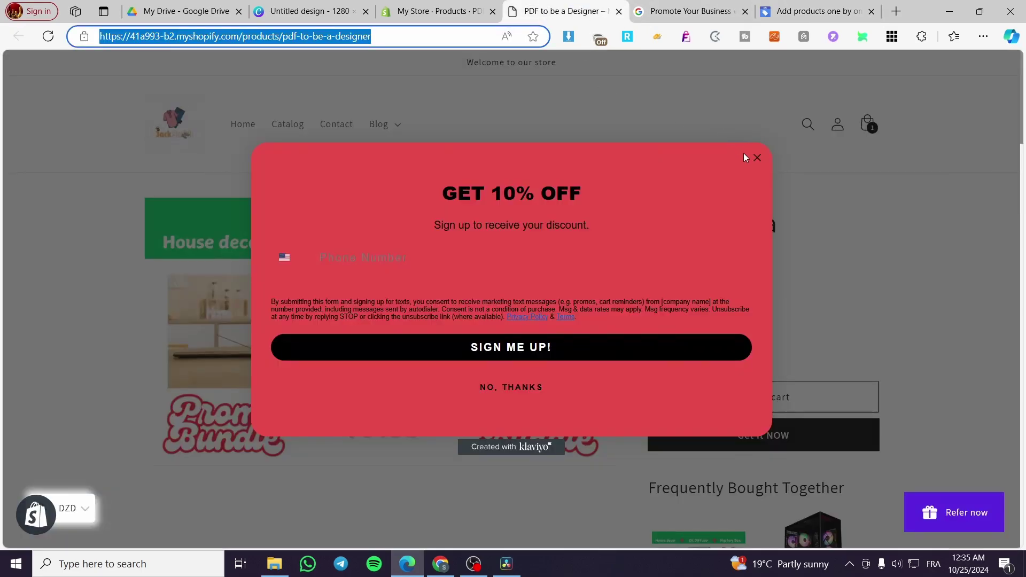
left_click(757, 159)
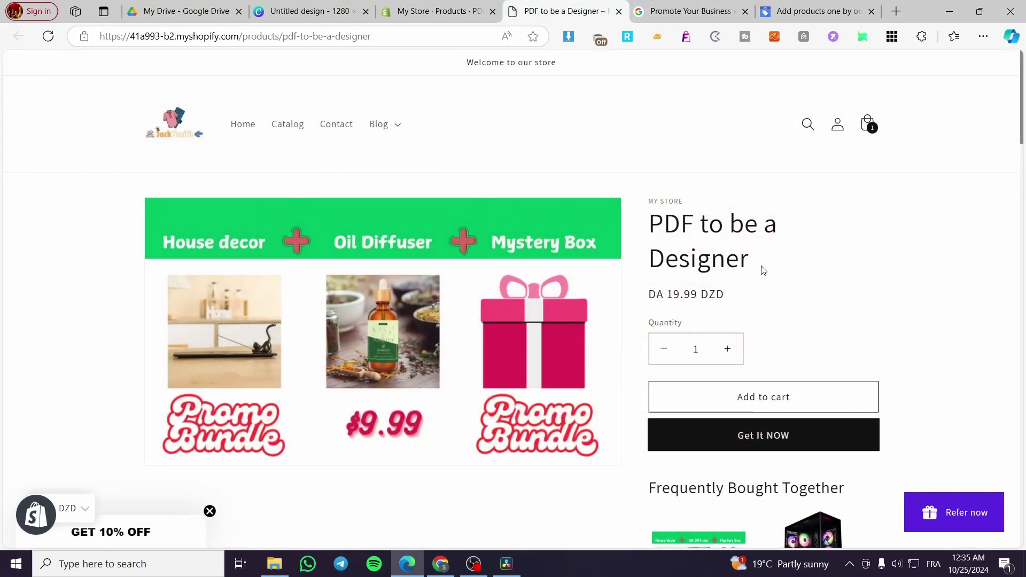
left_click_drag(762, 268, 651, 222)
key("ctrl+c")
left_click(720, 154)
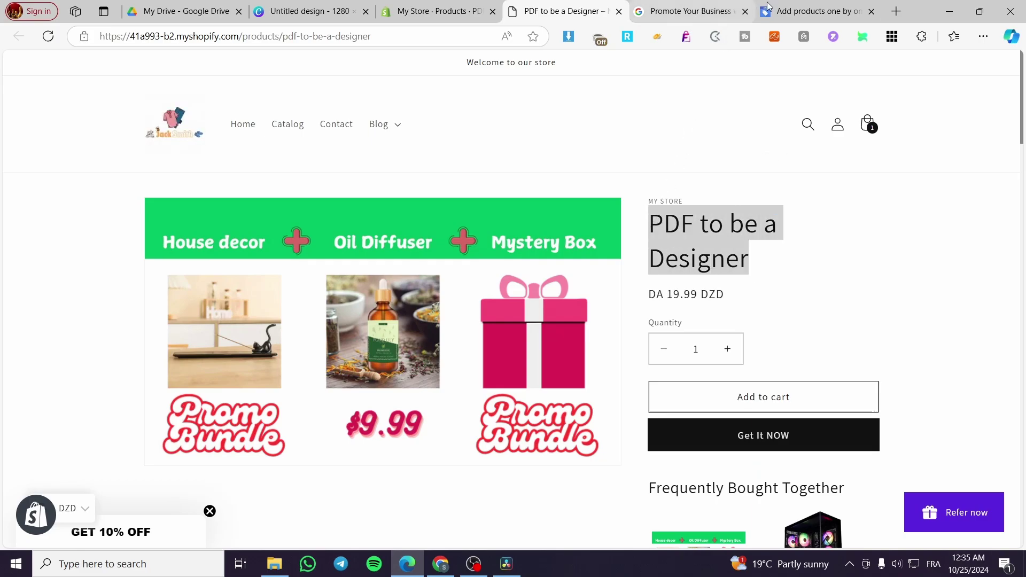
left_click(807, 11)
key("ctrl+v")
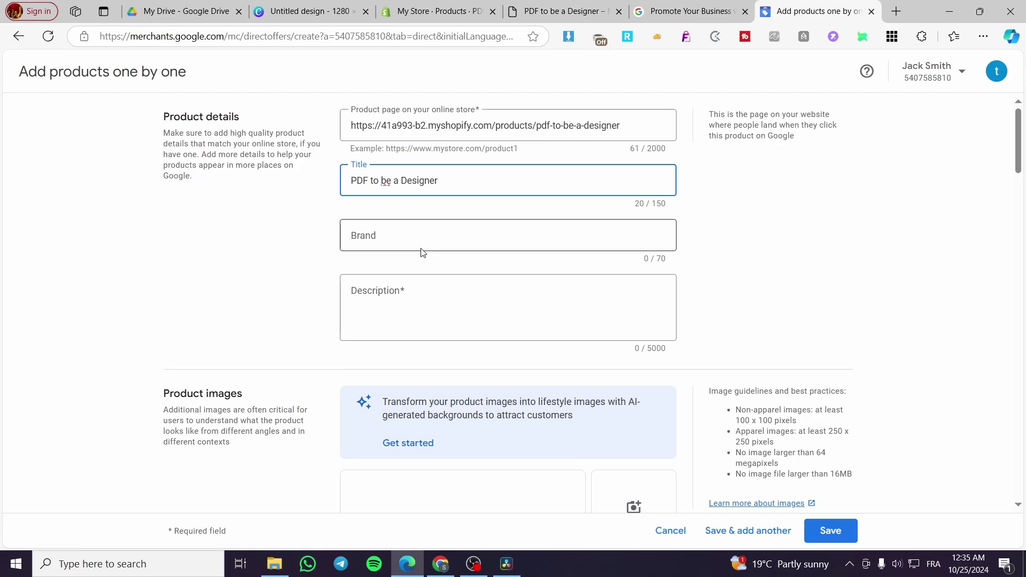
Step: Fill the Description with the same text, 'PDF to be a Designer'
left_click(419, 290)
left_click_drag(460, 181, 348, 180)
key("ctrl+c")
left_click(423, 309)
key("ctrl+v")
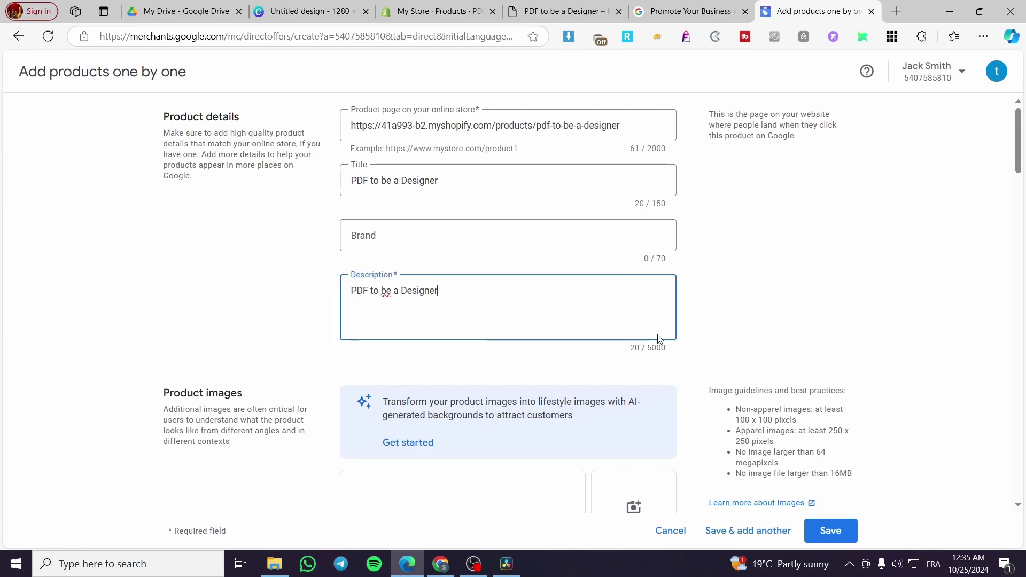
scroll(318, 329, "down", 3)
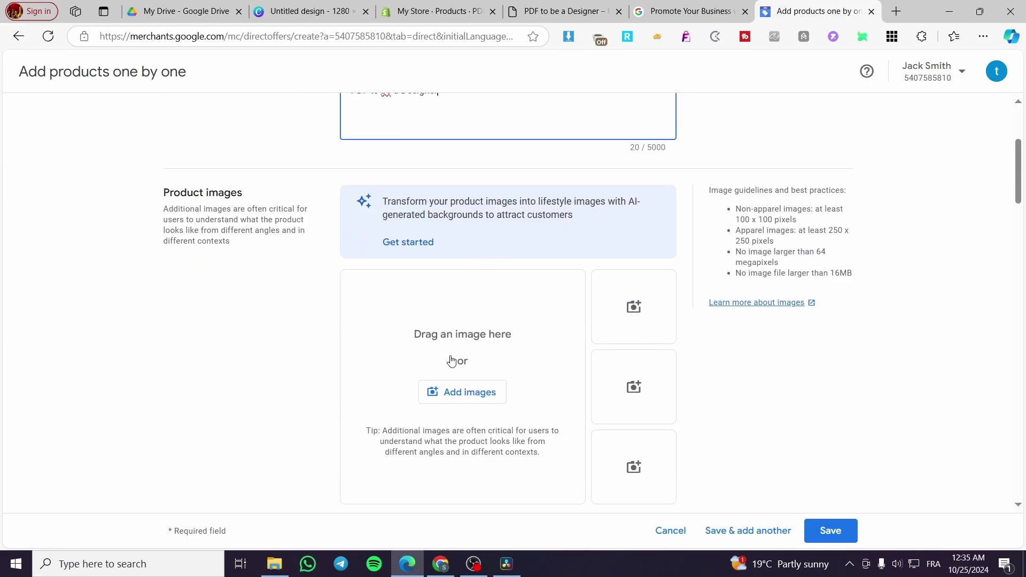
Step: Upload the Blue Illustrated Shark Gym Lover PNG from Edge Downloads as the main image
left_click(469, 392)
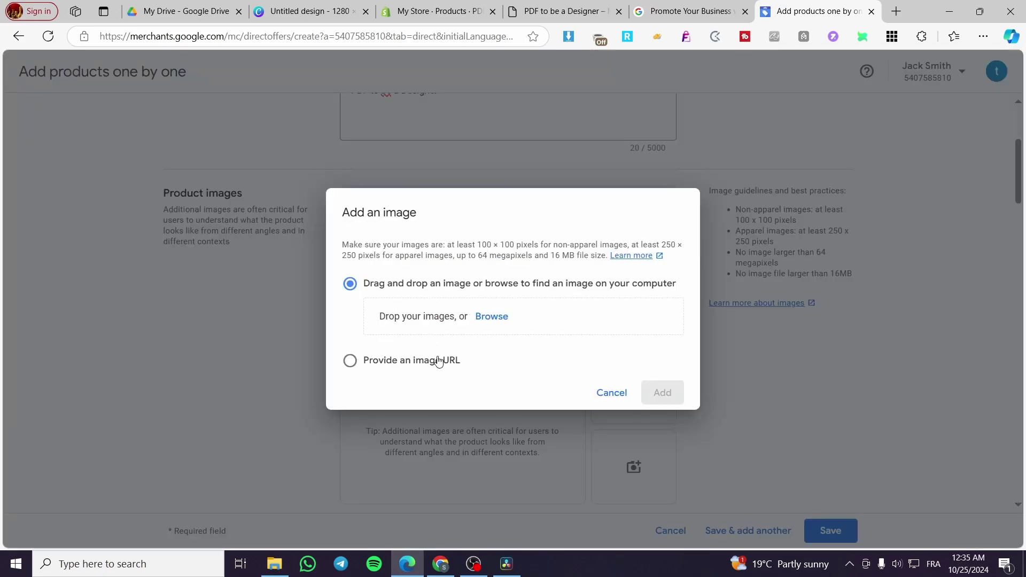
left_click(988, 36)
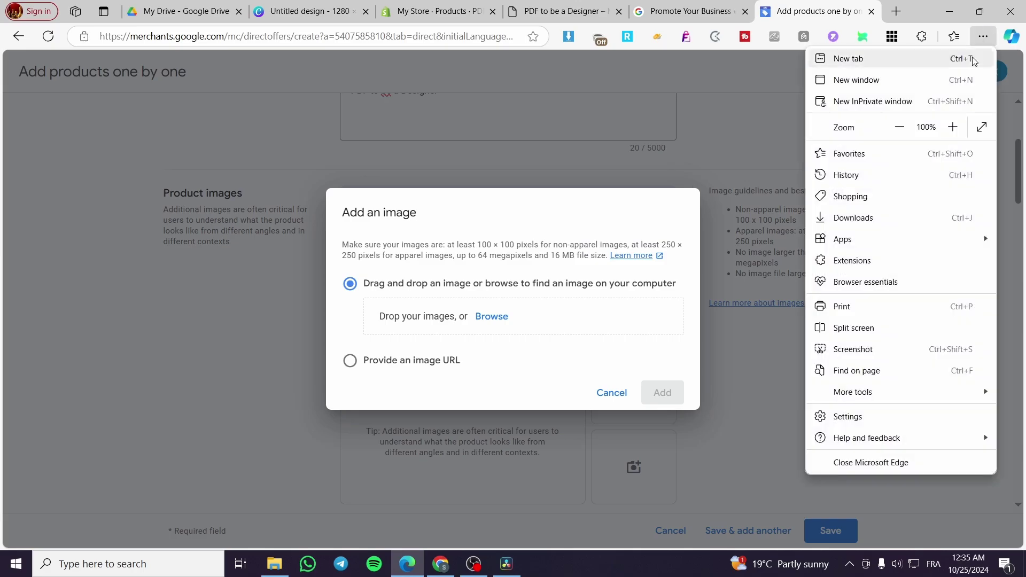
left_click(881, 216)
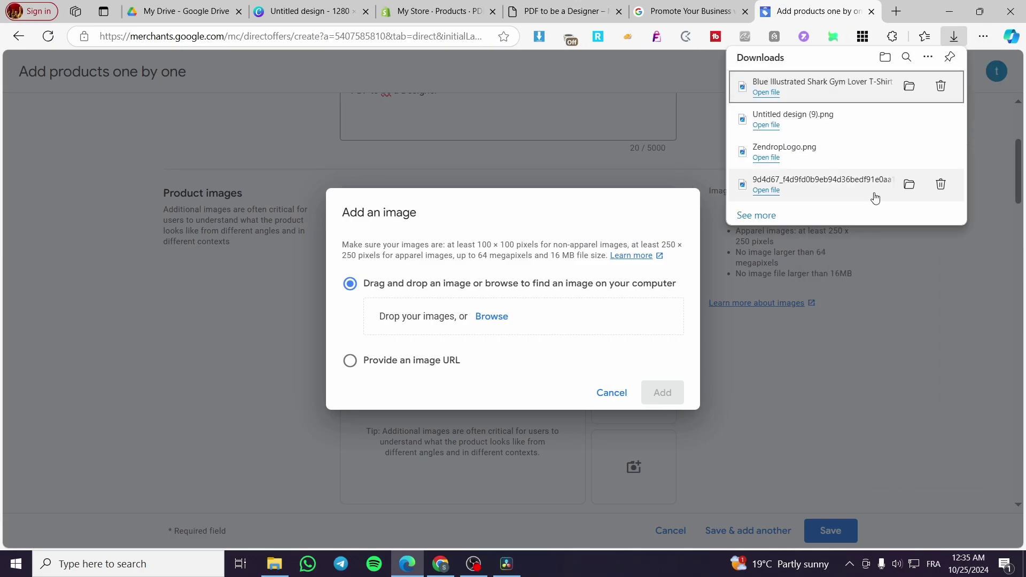
left_click_drag(813, 99, 556, 311)
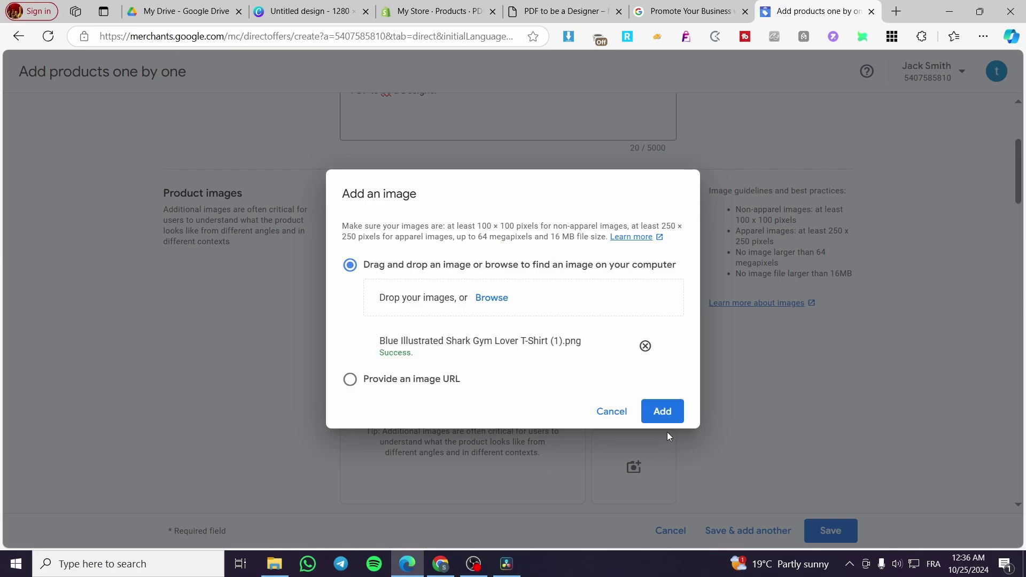
left_click(667, 420)
scroll(666, 429, "down", 3)
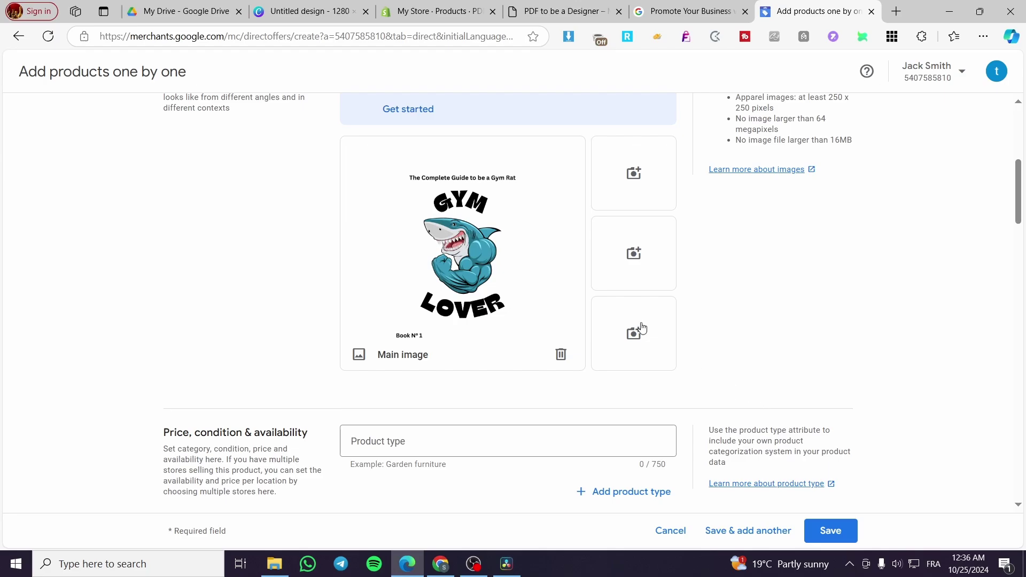
Step: Set the product type to Ebook and browse the category list under Sporting Goods
scroll(428, 355, "down", 4)
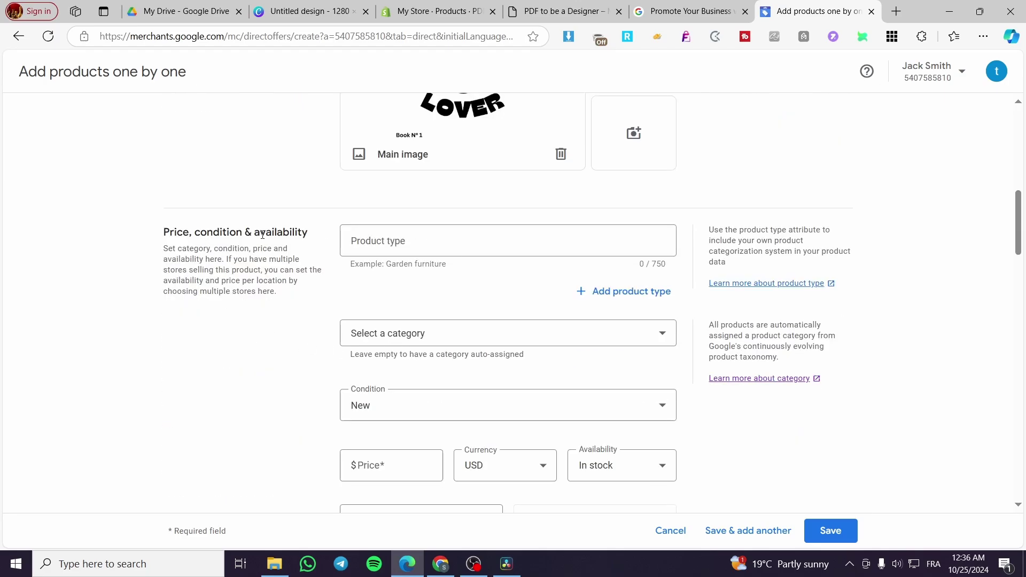
left_click(413, 235)
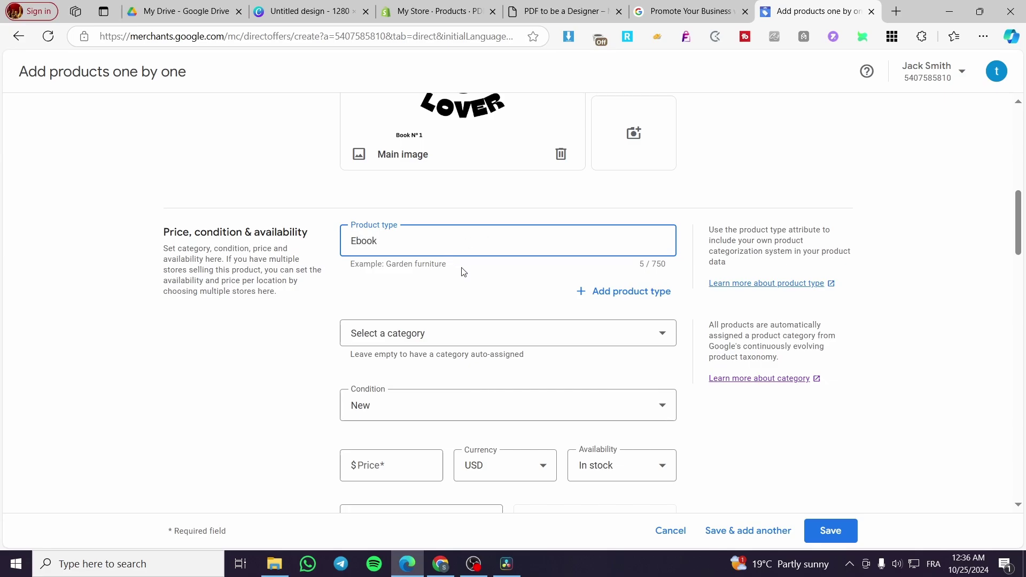
left_click(397, 333)
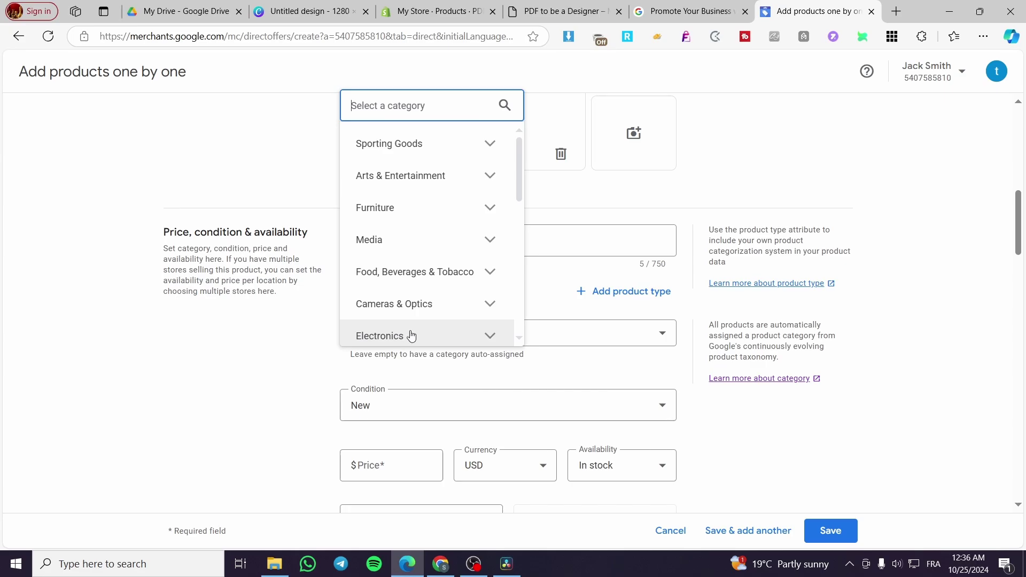
left_click(502, 147)
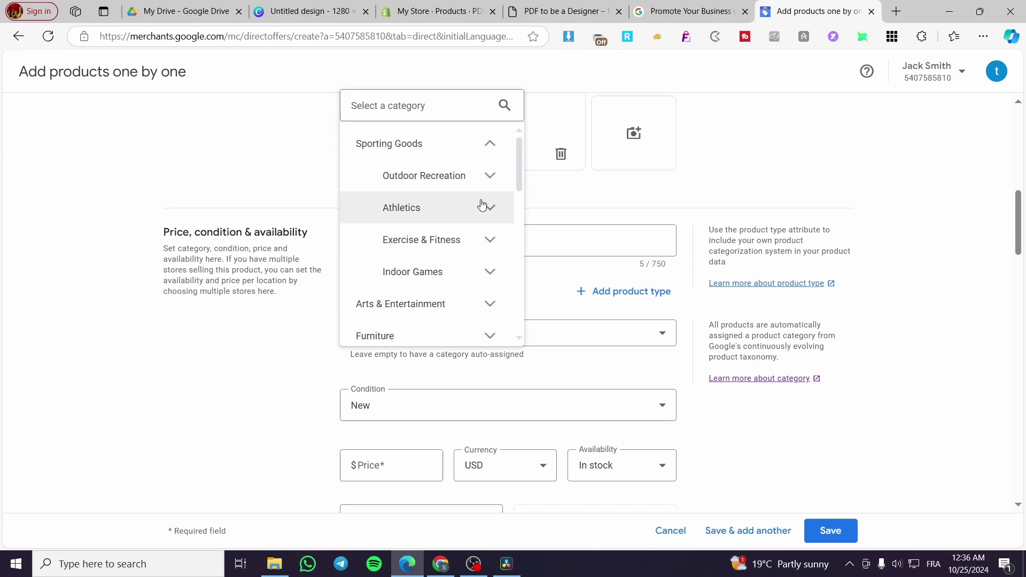
left_click(490, 242)
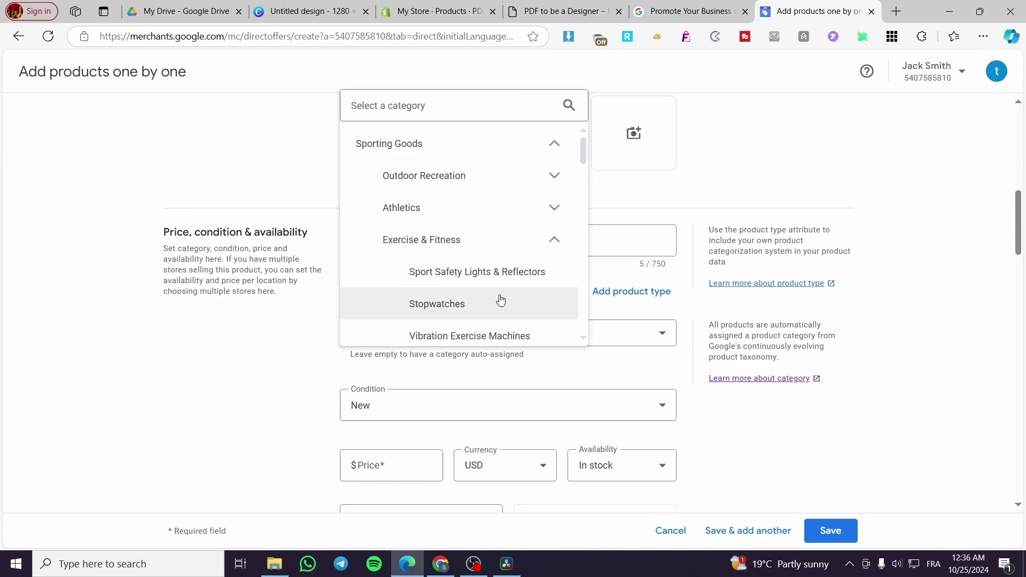
scroll(512, 286, "down", 2)
scroll(512, 286, "down", 1)
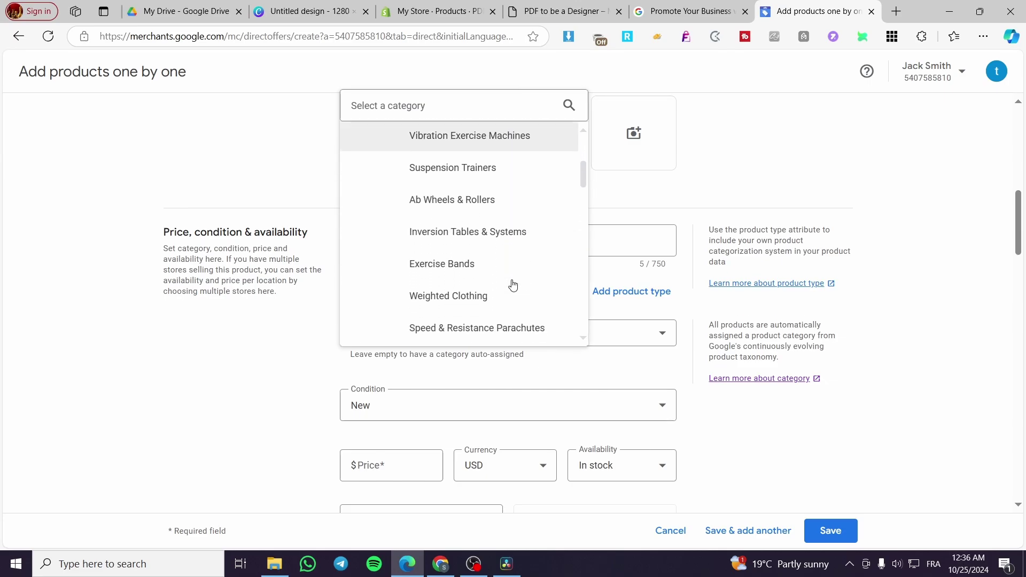
scroll(516, 287, "down", 1)
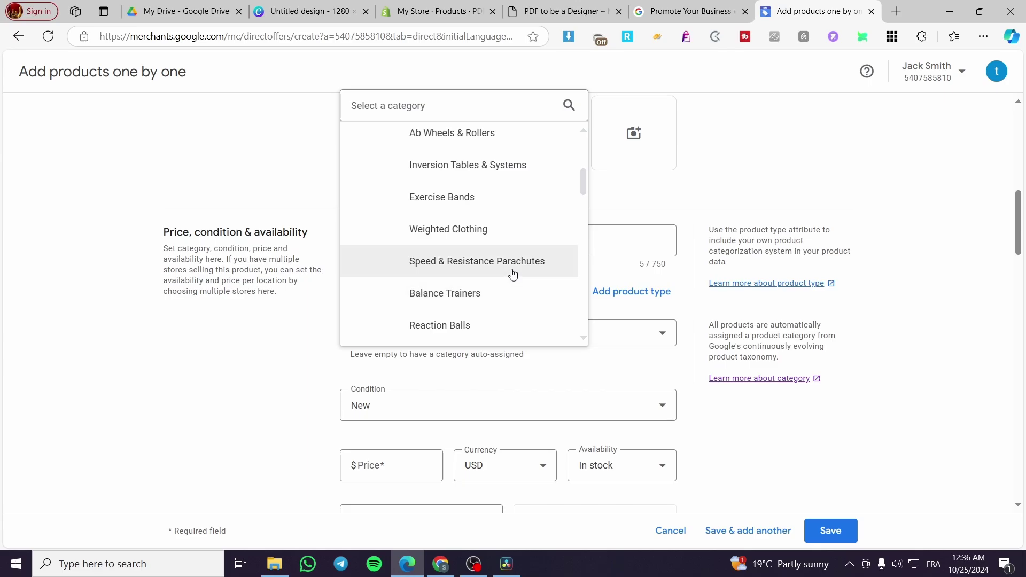
Step: Search categories for 'book' and set the category to Books > E-books
left_click(456, 100)
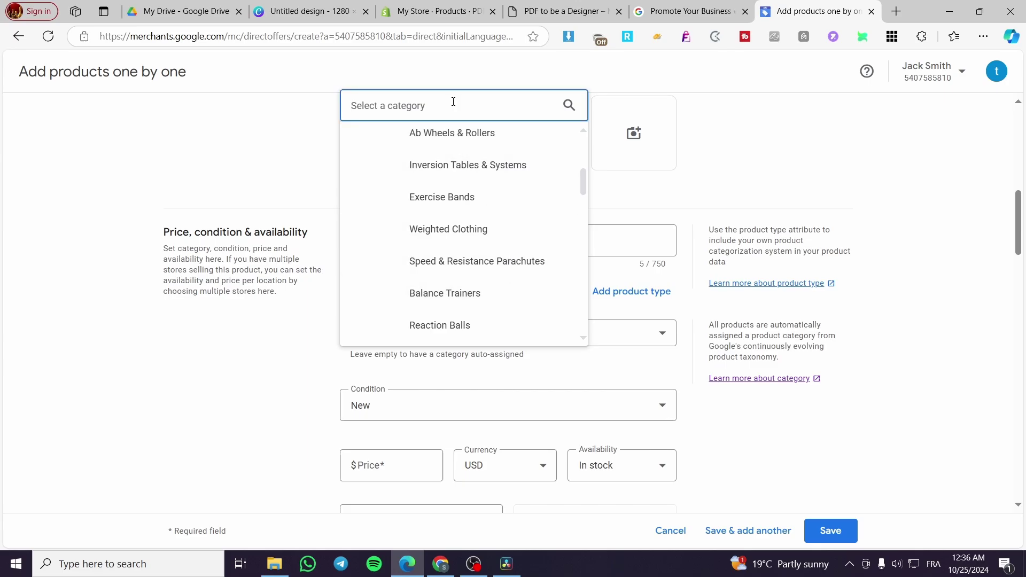
type("Book")
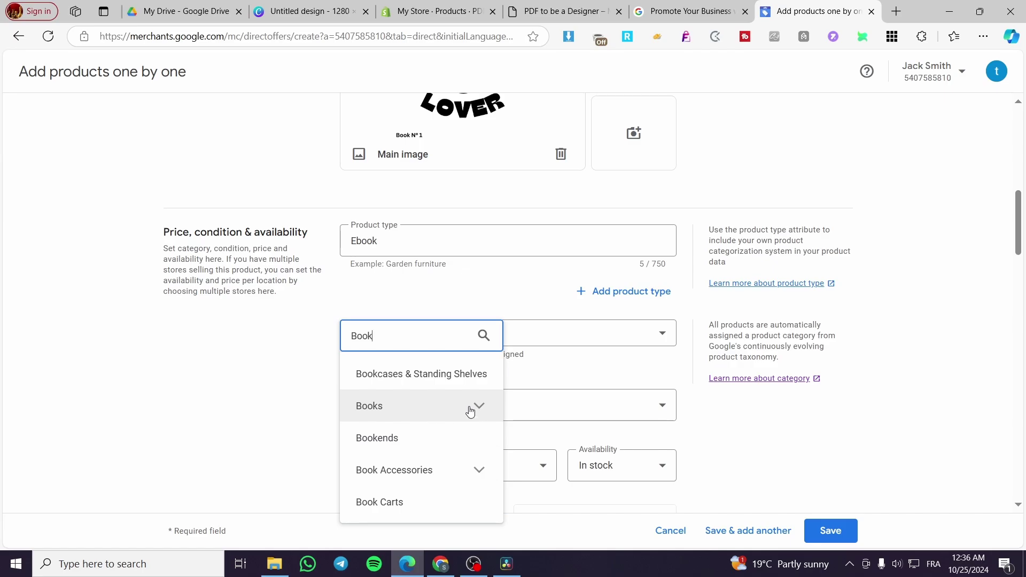
key("BackSpace")
key("BackSpace")
key("BackSpace")
key("BackSpace")
type("eb")
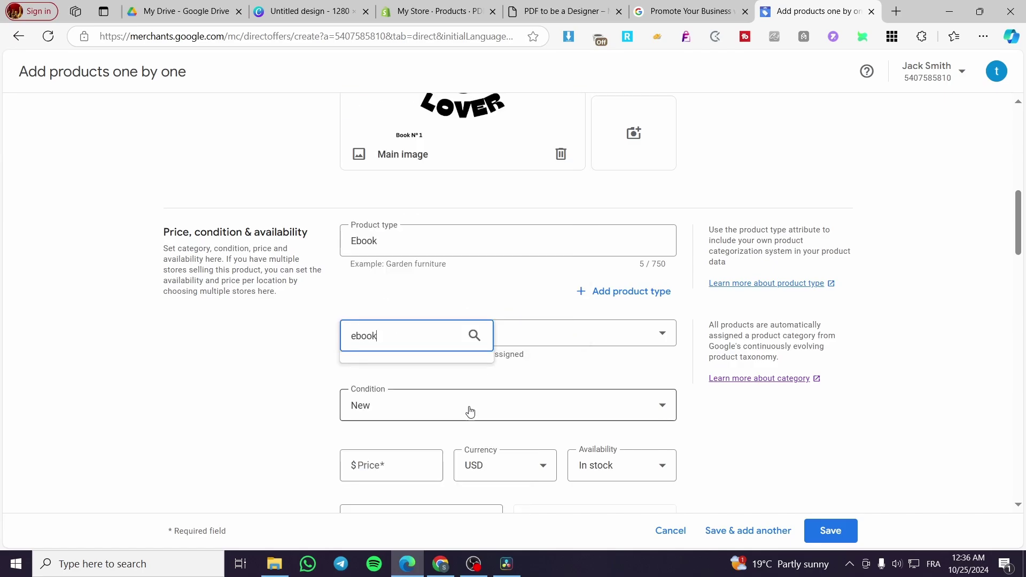
key("BackSpace")
key("BackSpace")
type("book")
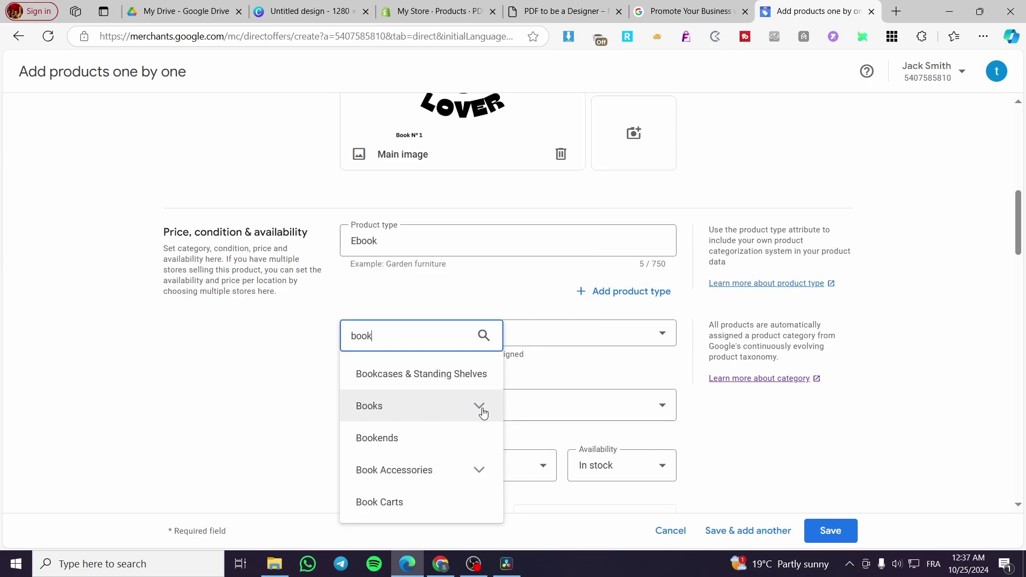
left_click(479, 411)
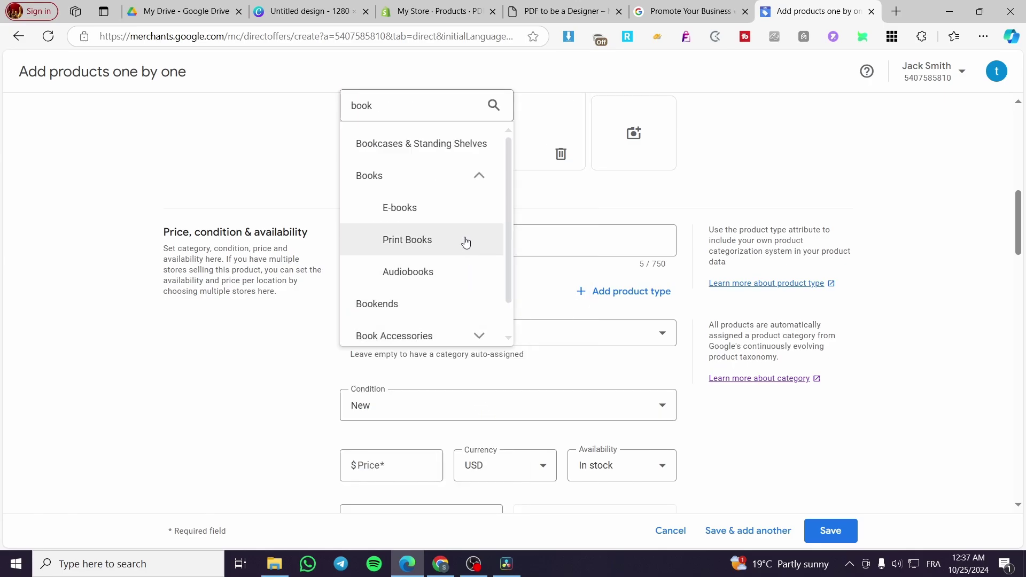
left_click(465, 209)
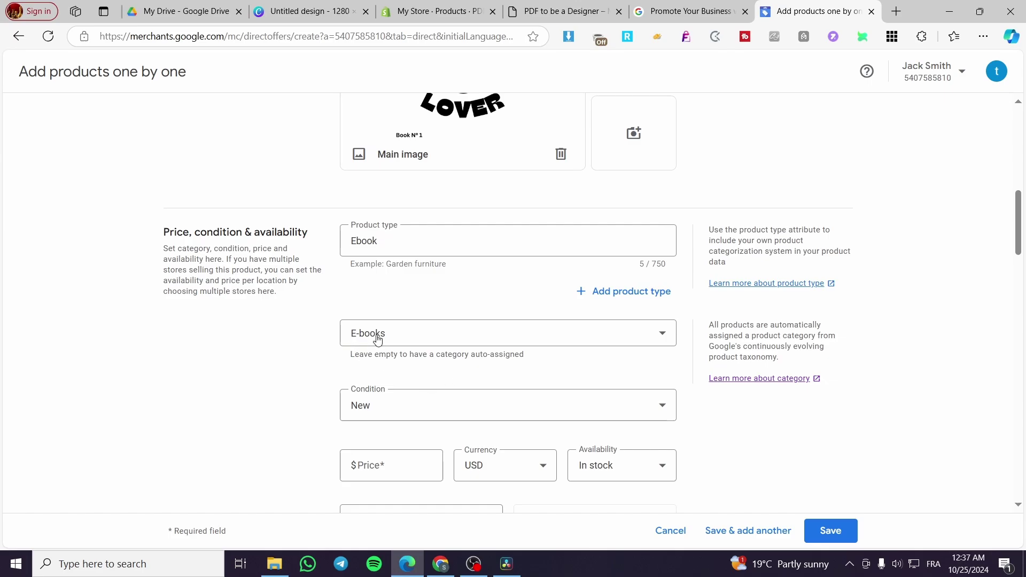
scroll(377, 339, "down", 2)
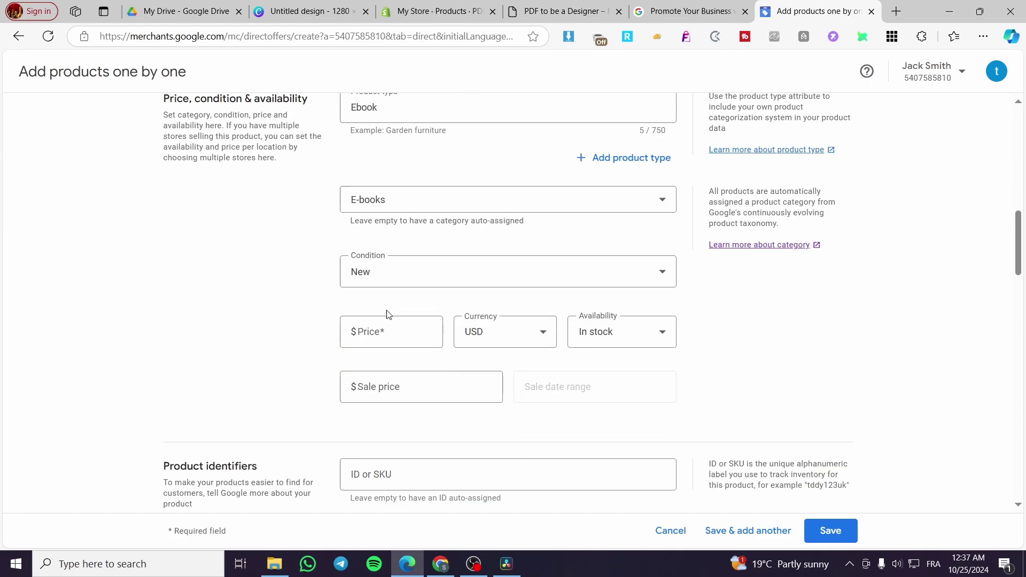
Step: Enter a price of 19.99 USD, matching the Shopify store, with availability kept In stock
left_click(392, 337)
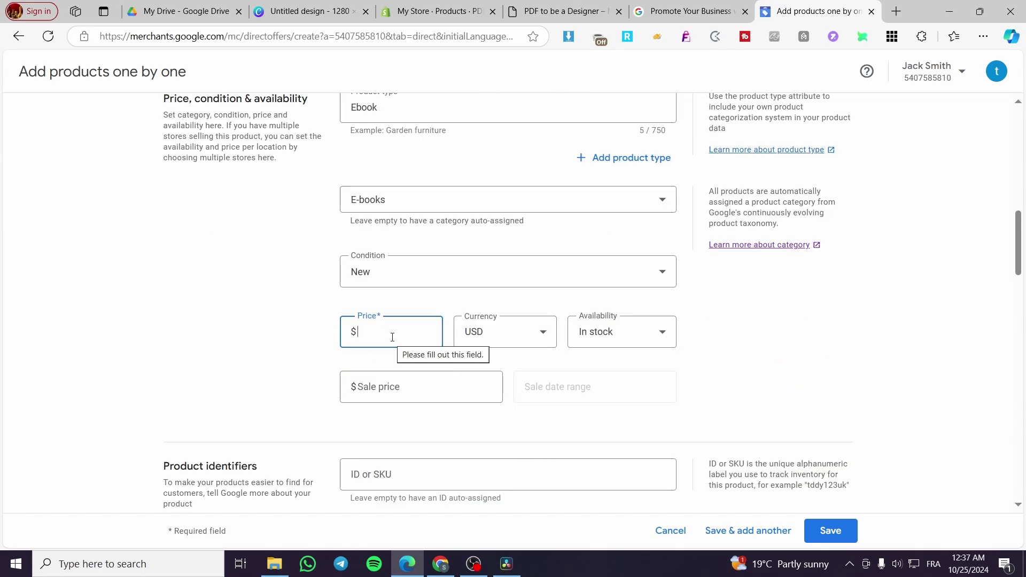
key("ctrl+3")
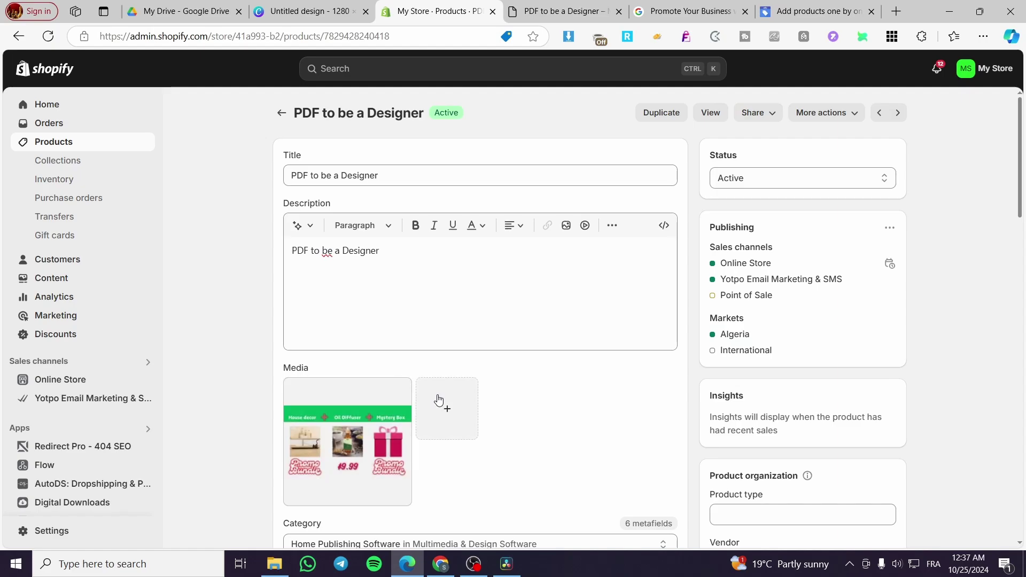
scroll(396, 405, "down", 5)
left_click(802, 13)
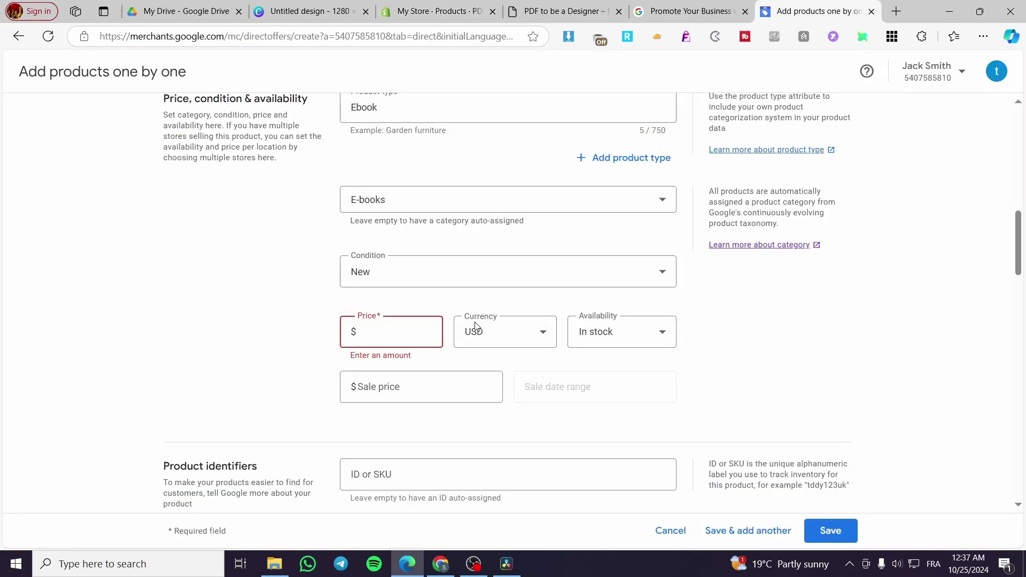
type("19.99")
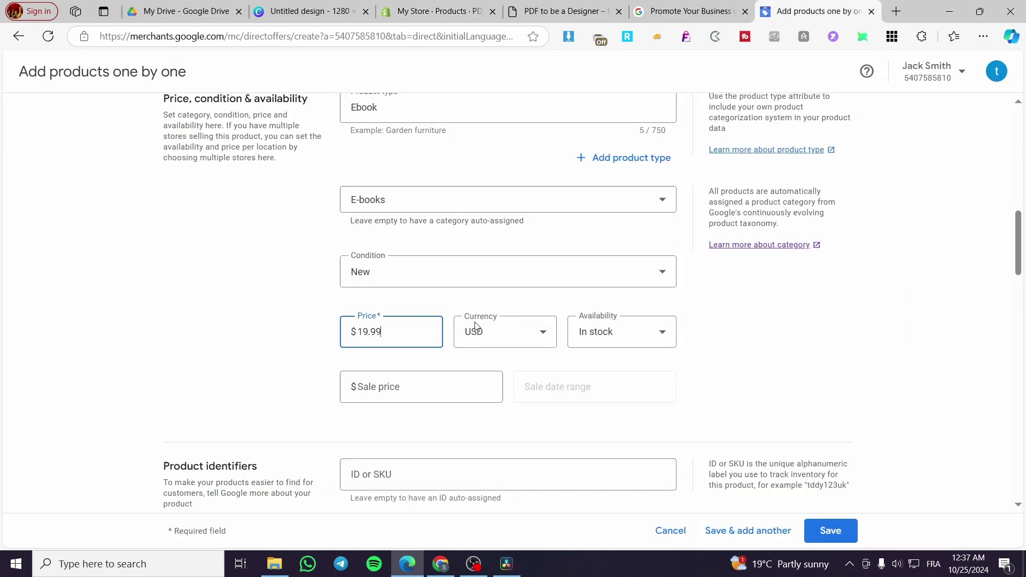
left_click(629, 332)
left_click(630, 337)
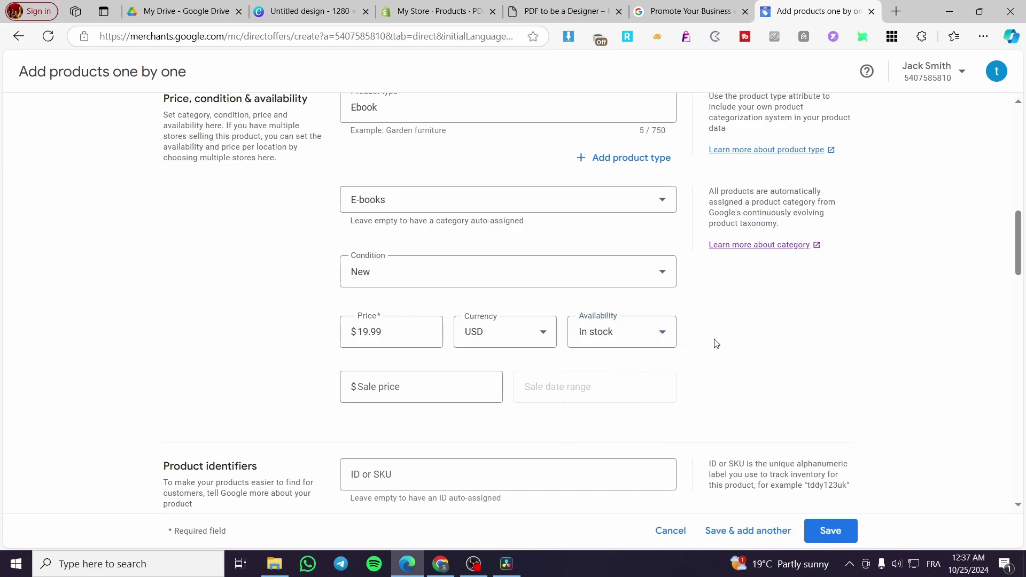
left_click(422, 392)
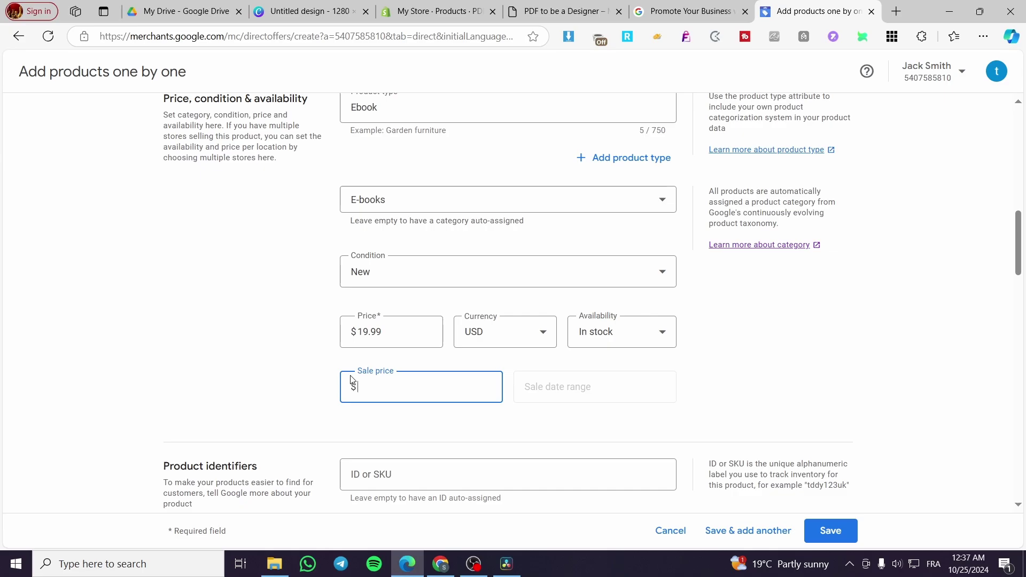
scroll(352, 381, "down", 3)
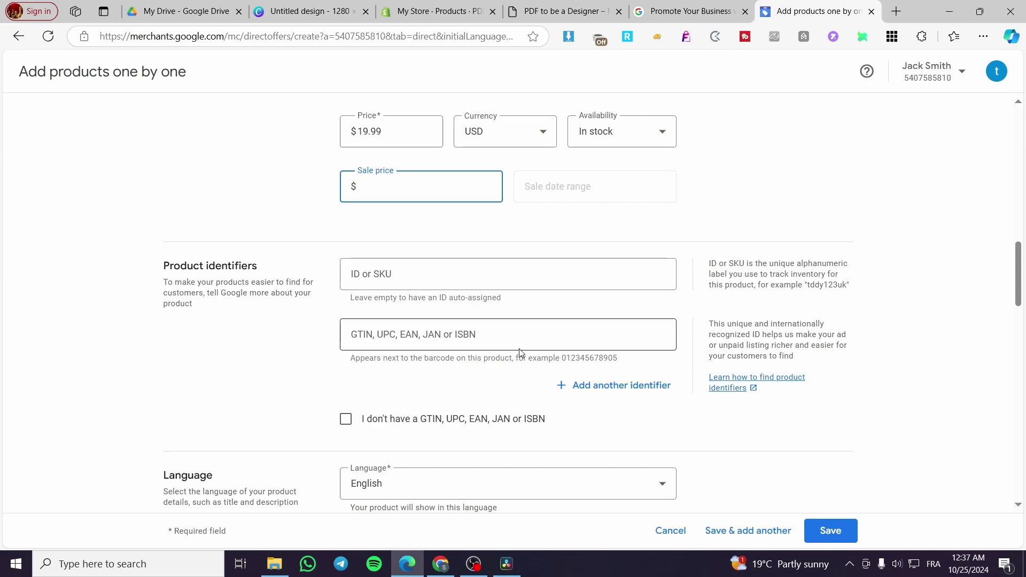
scroll(357, 347, "down", 1)
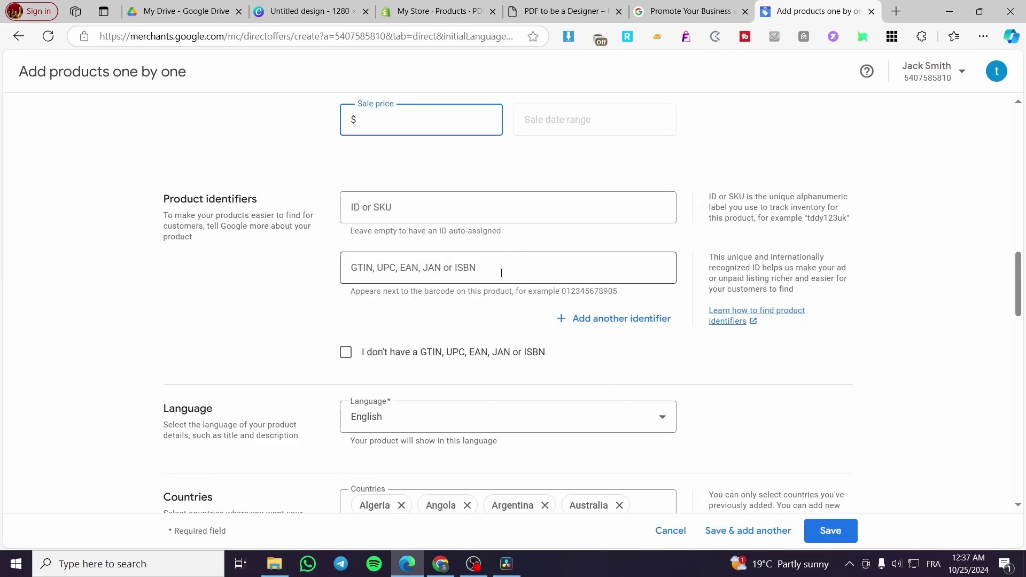
scroll(502, 272, "down", 1)
left_click(374, 287)
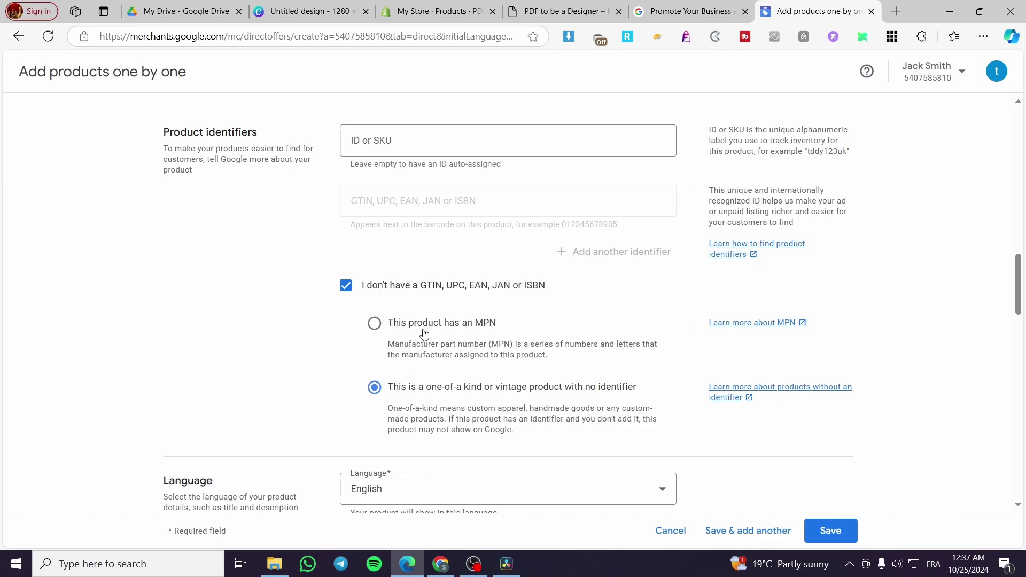
left_click(395, 288)
scroll(343, 280, "down", 2)
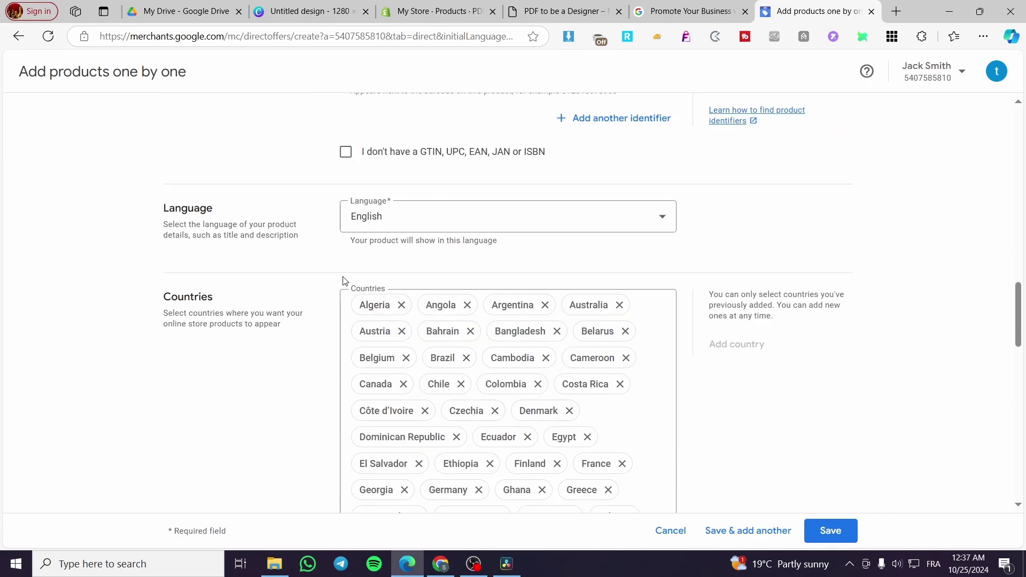
scroll(368, 220, "down", 5)
scroll(447, 339, "up", 7)
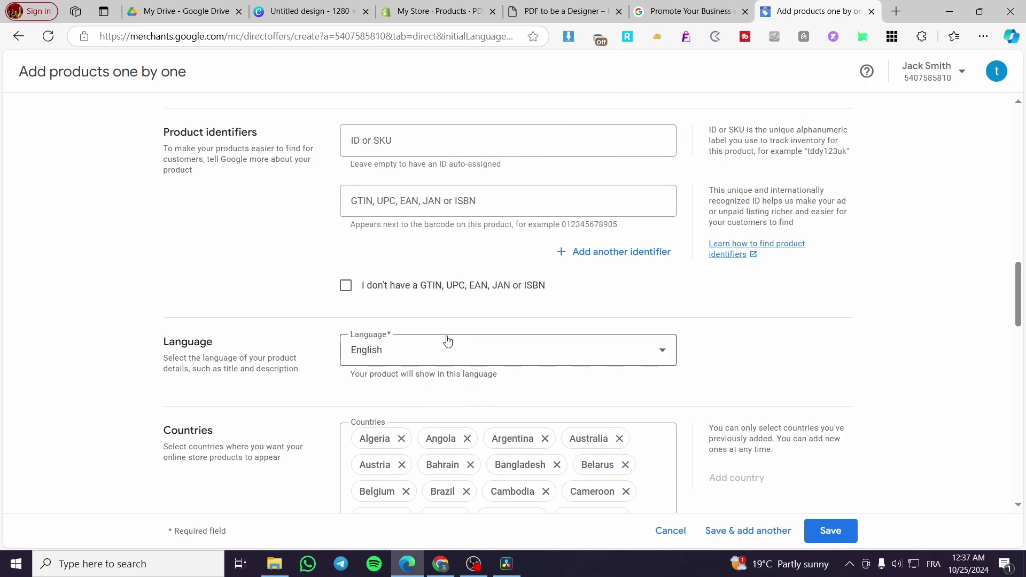
scroll(208, 447, "down", 1)
scroll(518, 348, "down", 12)
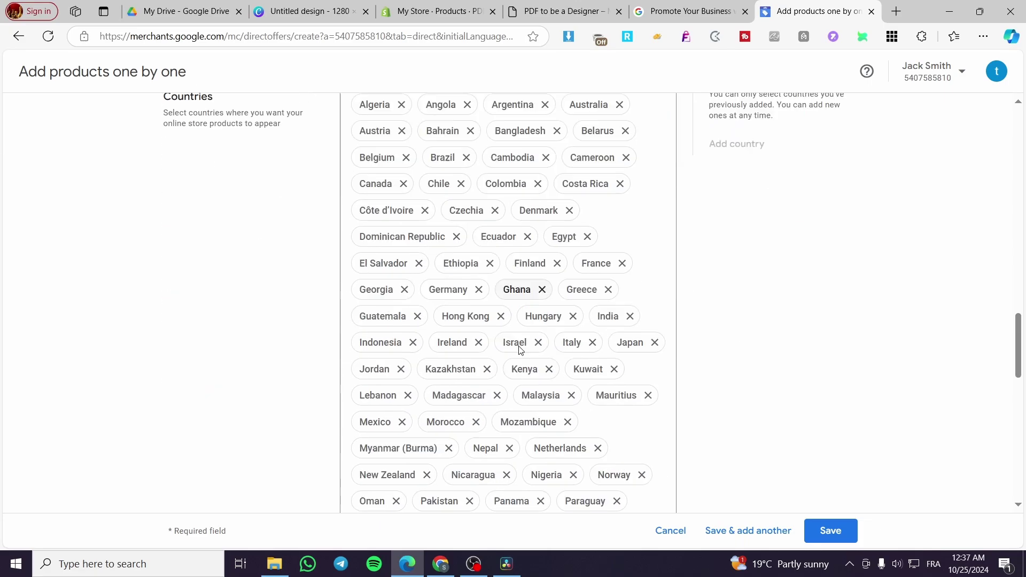
scroll(459, 336, "up", 10)
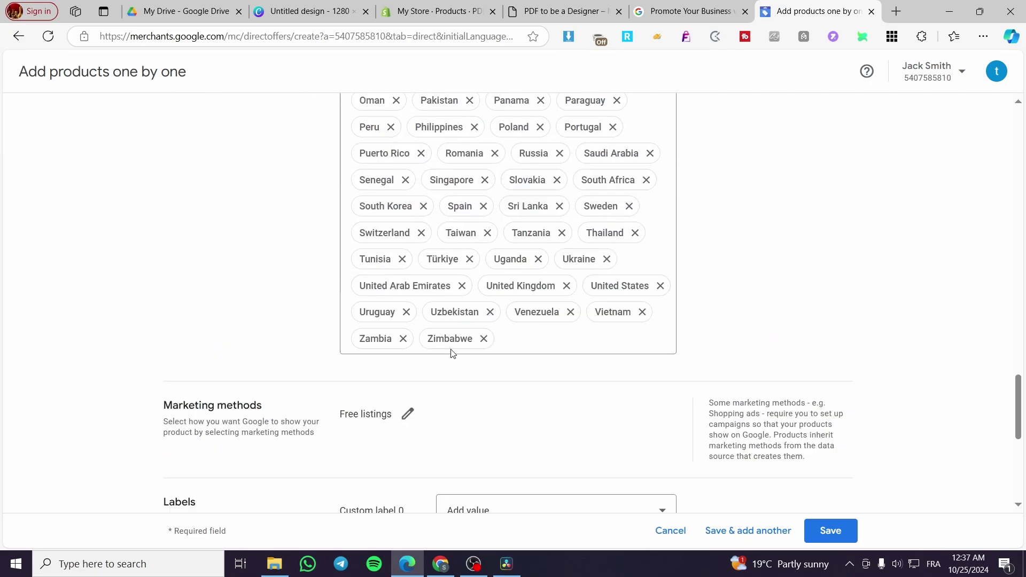
scroll(614, 264, "down", 4)
scroll(588, 271, "down", 3)
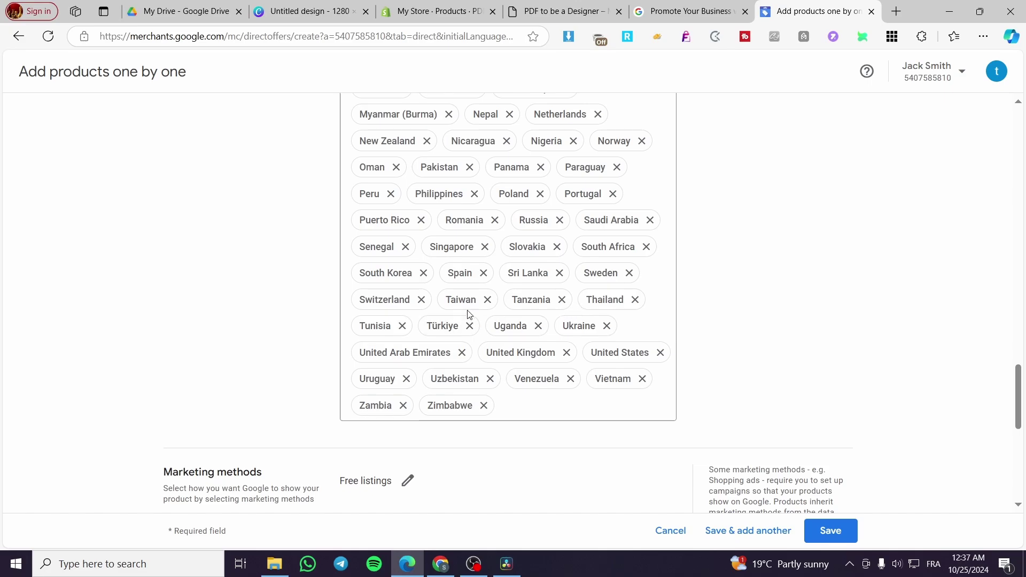
scroll(582, 300, "down", 4)
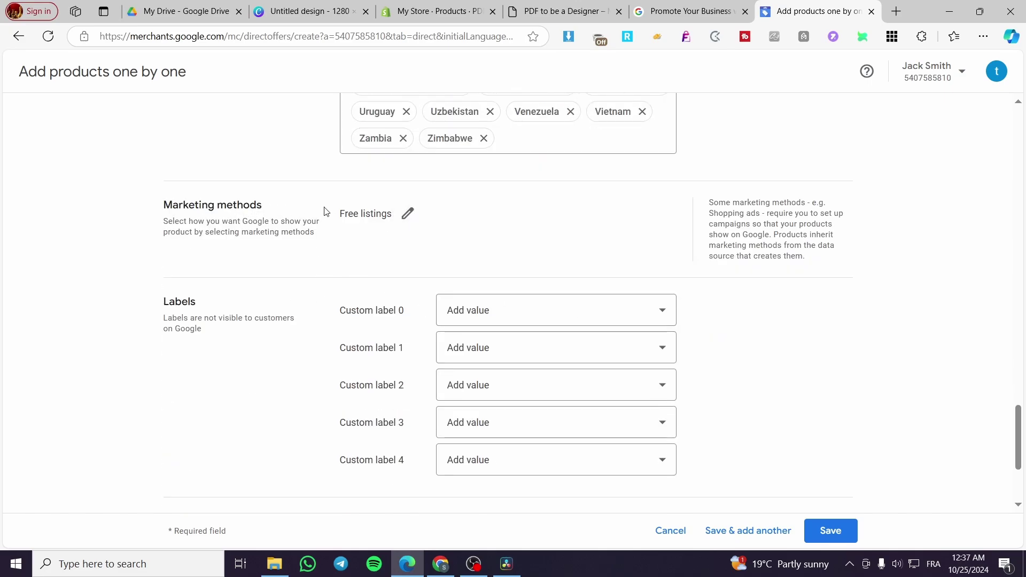
left_click(408, 214)
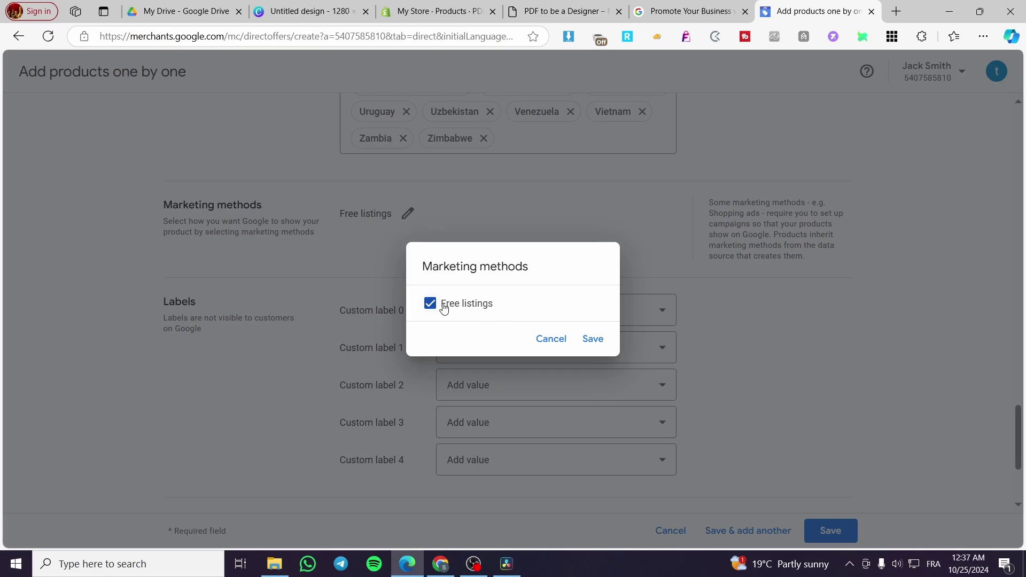
left_click(551, 339)
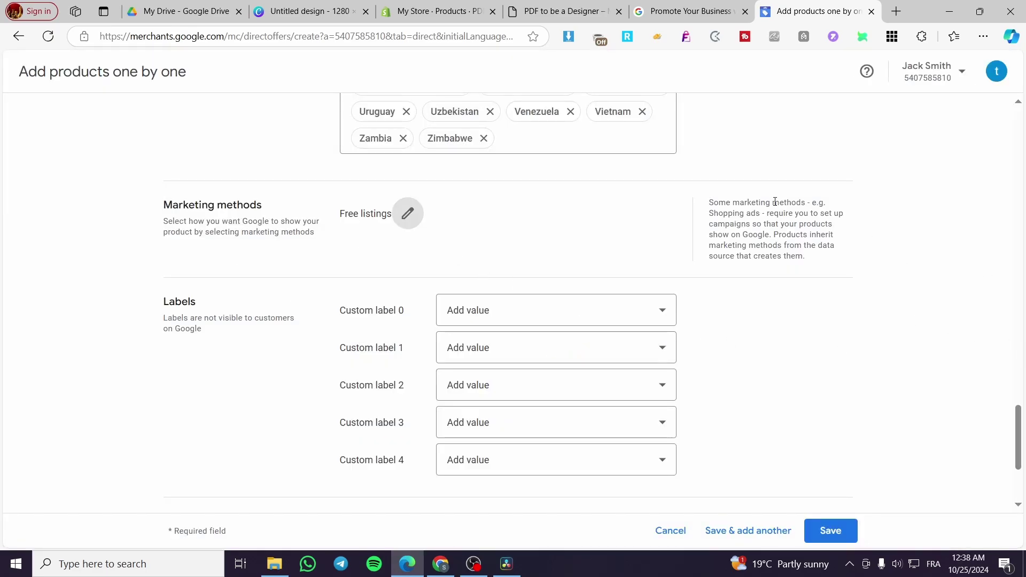
scroll(263, 267, "down", 3)
scroll(289, 270, "up", 4)
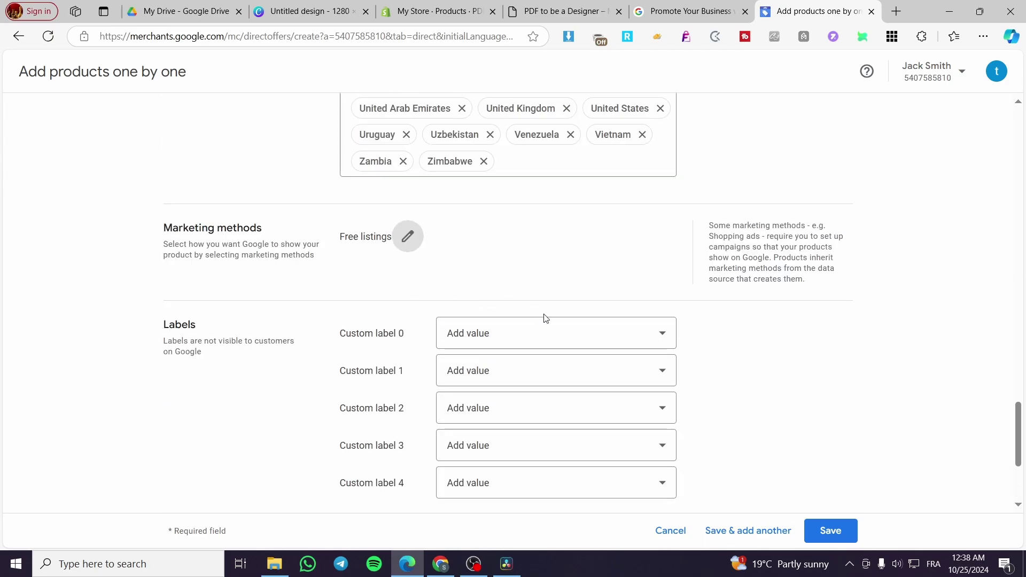
left_click(547, 329)
left_click(556, 309)
Step: Expand and collapse the Apparel and Additional product details sections to review their fields
scroll(392, 301, "down", 4)
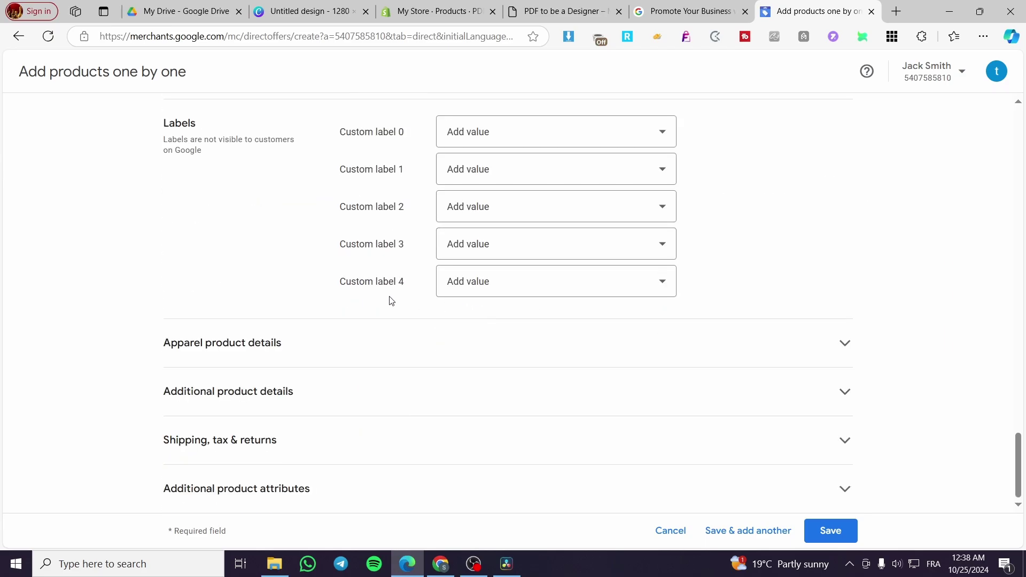
left_click(277, 347)
left_click(277, 347)
left_click(241, 392)
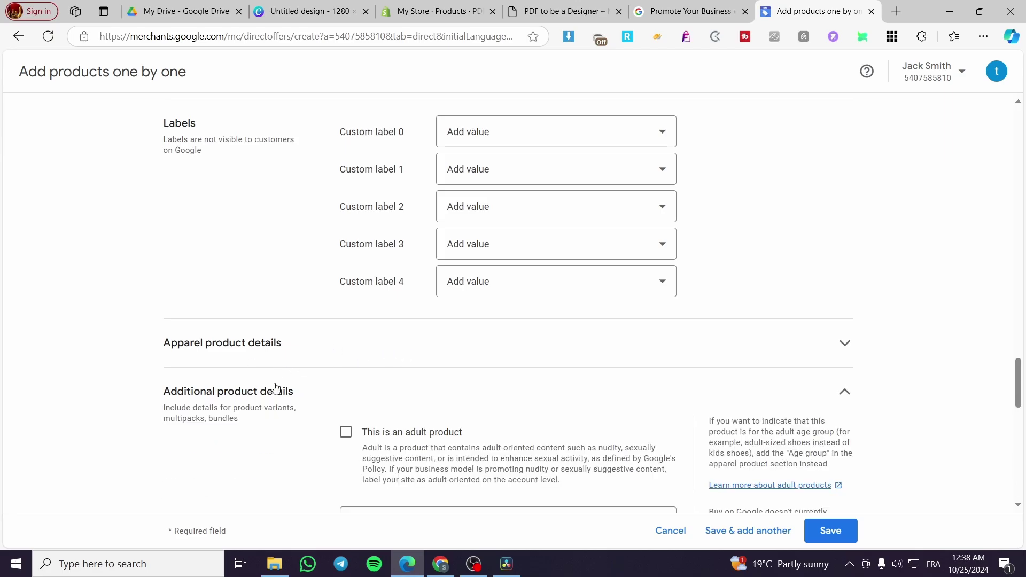
scroll(274, 390, "down", 3)
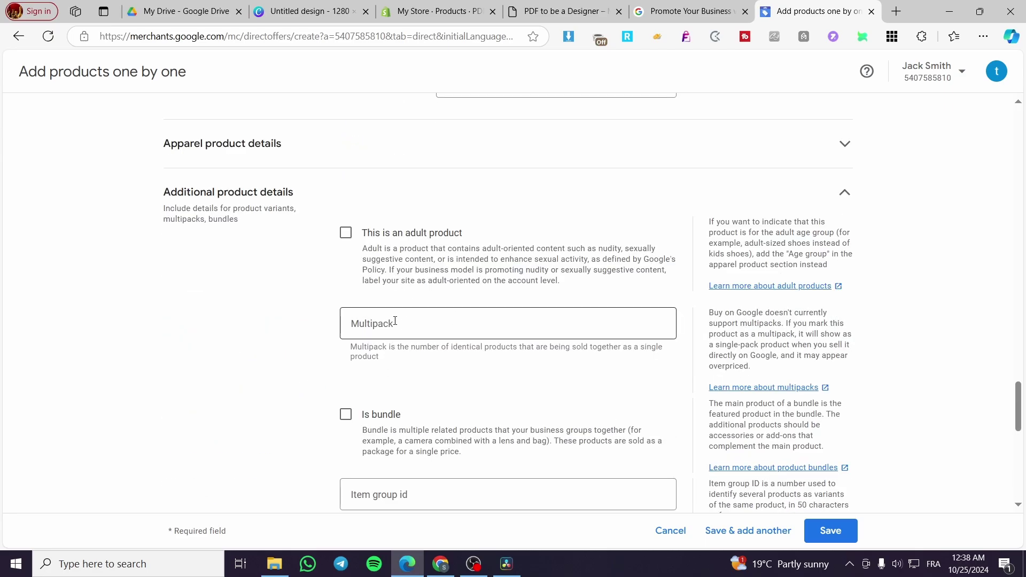
scroll(396, 323, "down", 3)
scroll(321, 380, "up", 3)
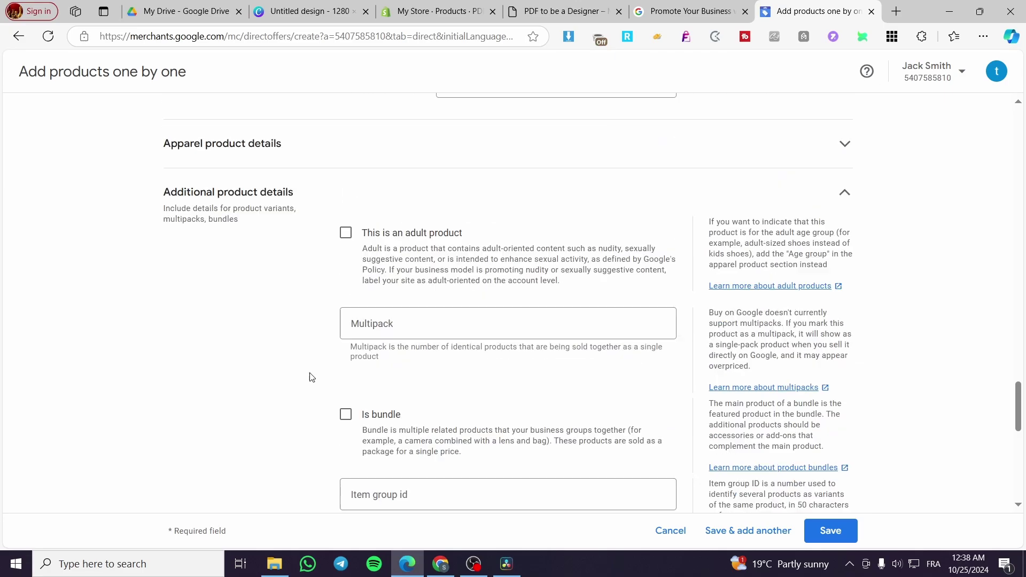
left_click(290, 192)
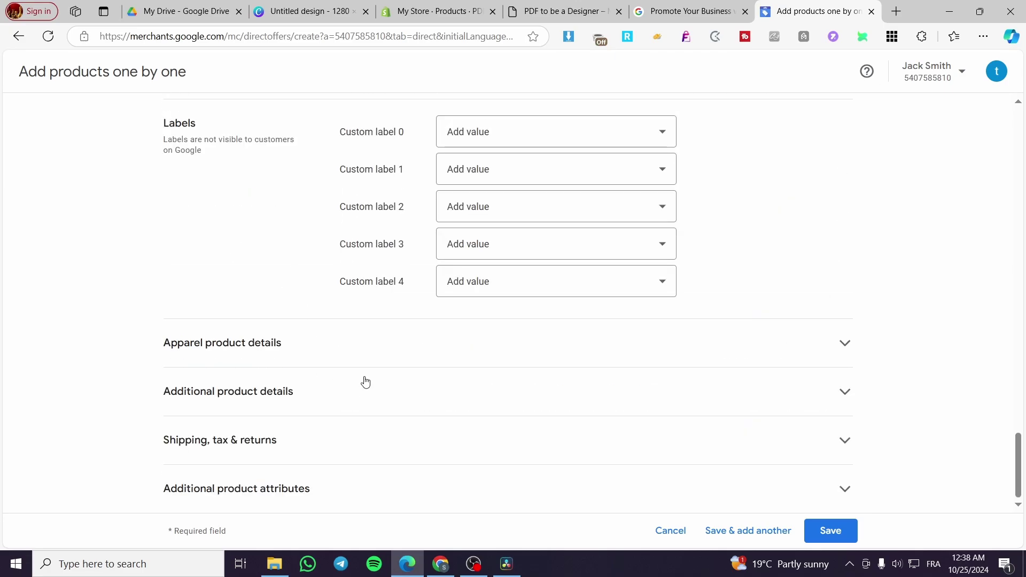
Step: Review the Shipping, tax & returns fields, collapse them, and expand Additional product attributes
left_click(231, 441)
scroll(320, 403, "down", 4)
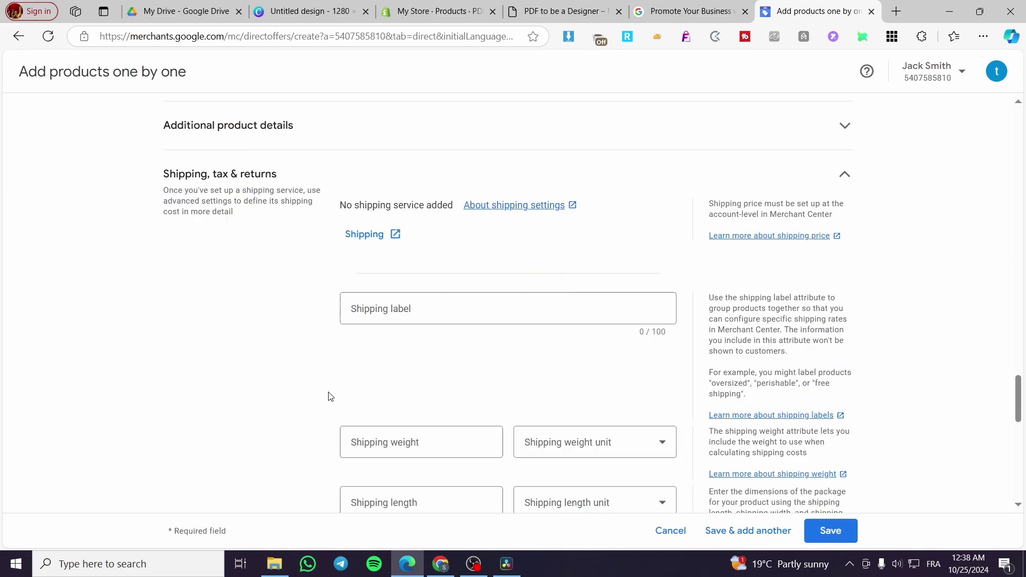
scroll(540, 225, "down", 6)
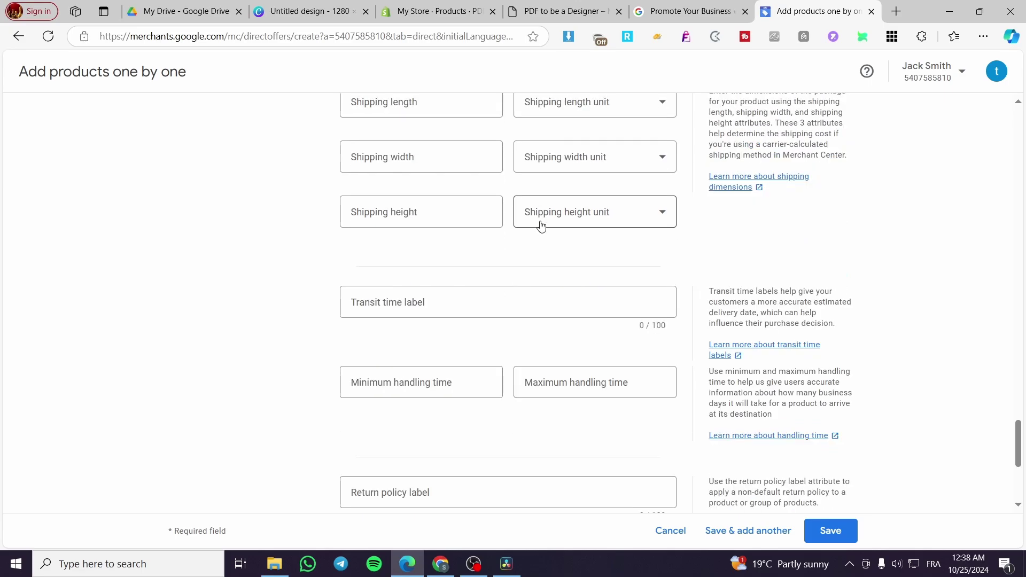
scroll(540, 224, "up", 5)
scroll(530, 222, "down", 1)
scroll(397, 331, "up", 5)
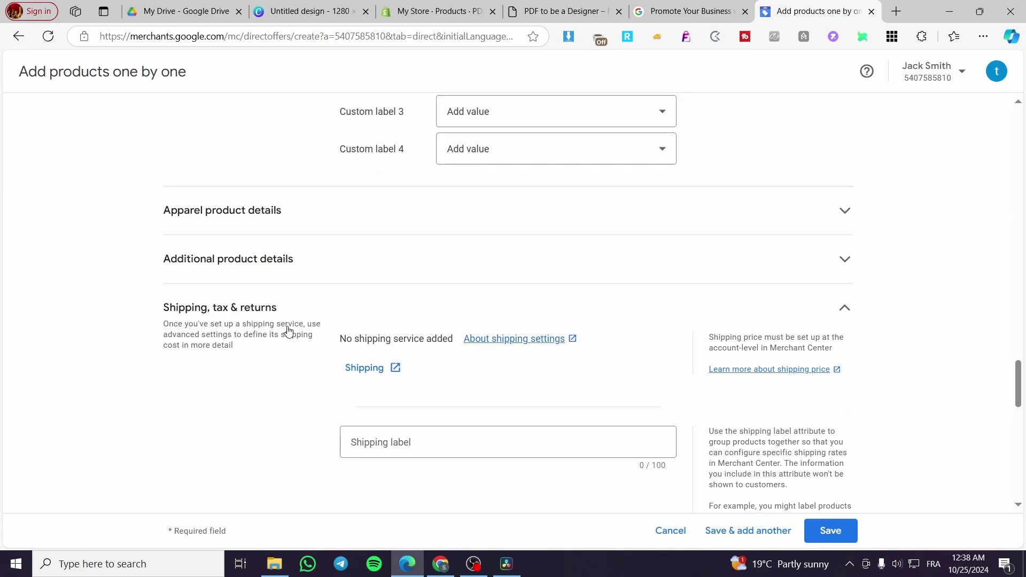
left_click(236, 309)
left_click(216, 481)
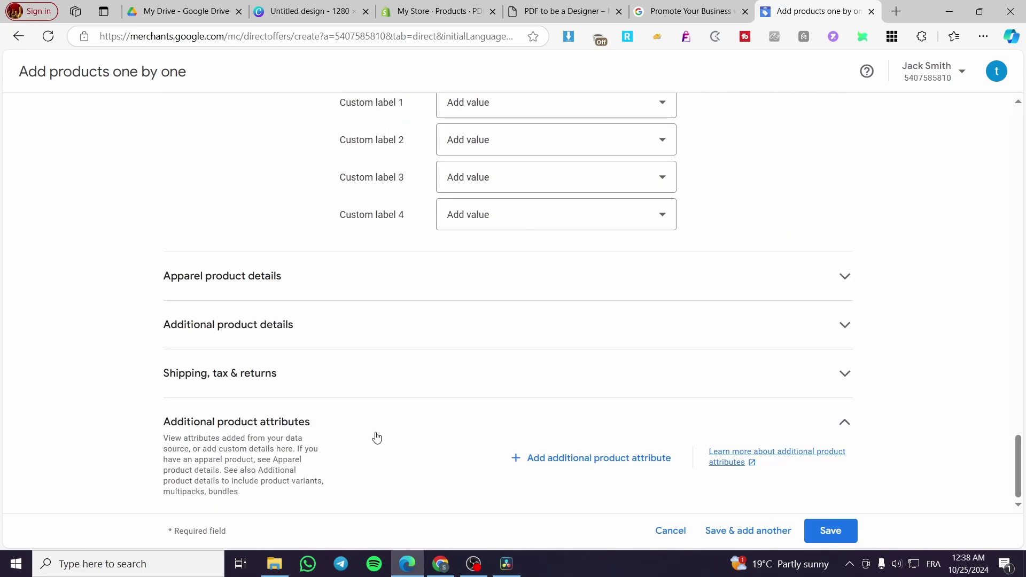
Step: Cancel adding an additional product attribute and save 'PDF to be a Designer'
left_click(544, 460)
left_click(488, 319)
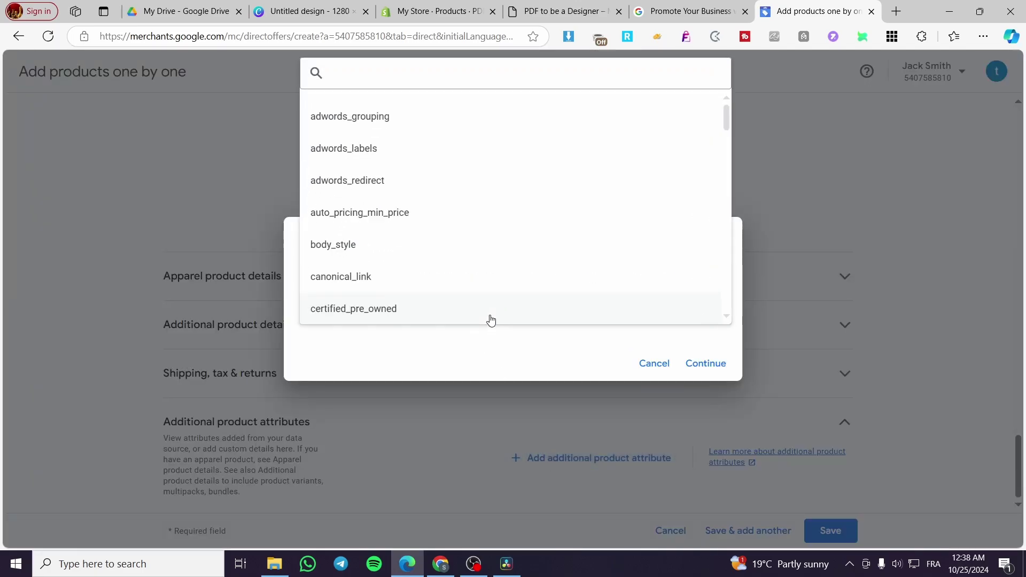
left_click(776, 196)
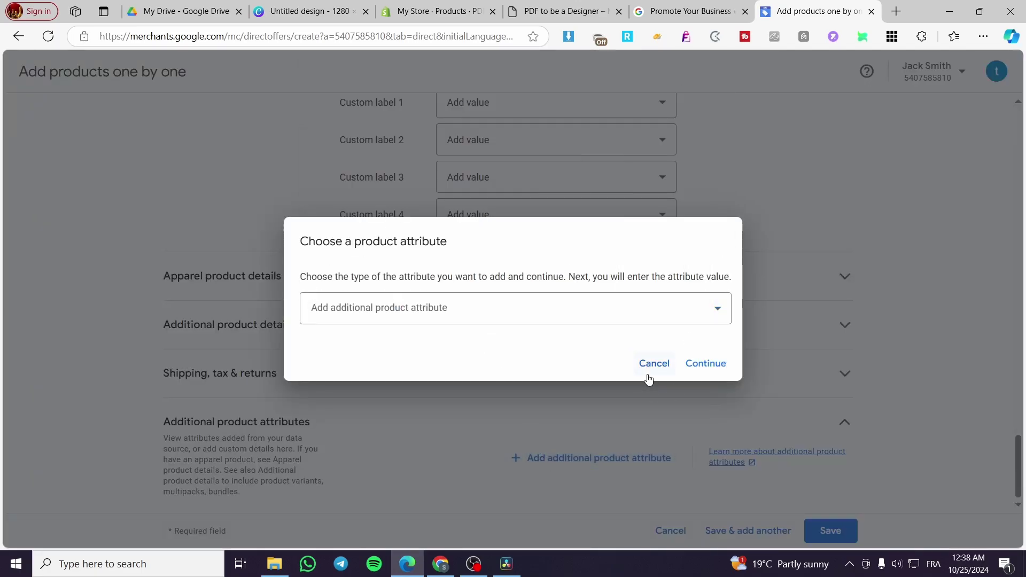
left_click(653, 365)
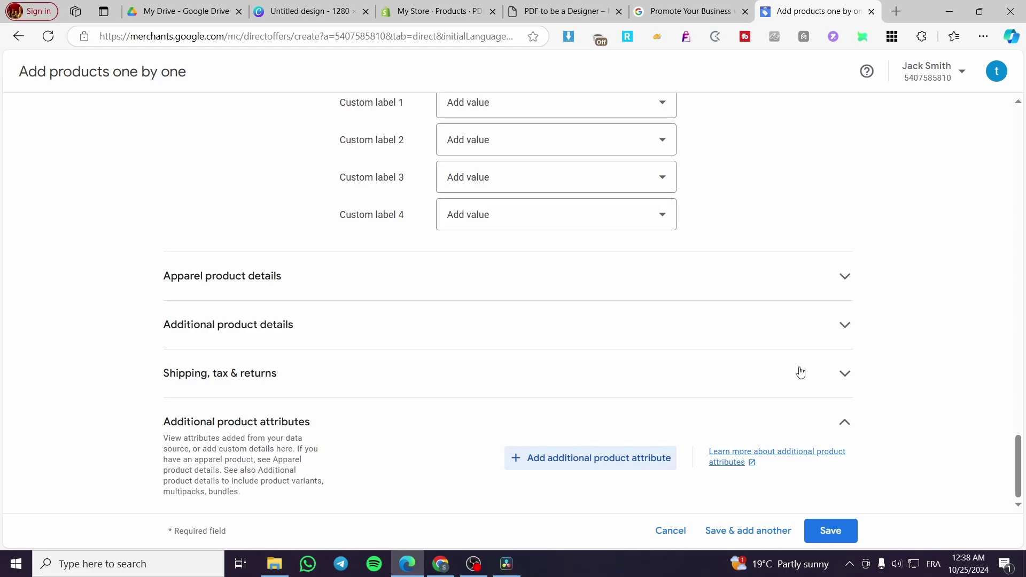
left_click(834, 531)
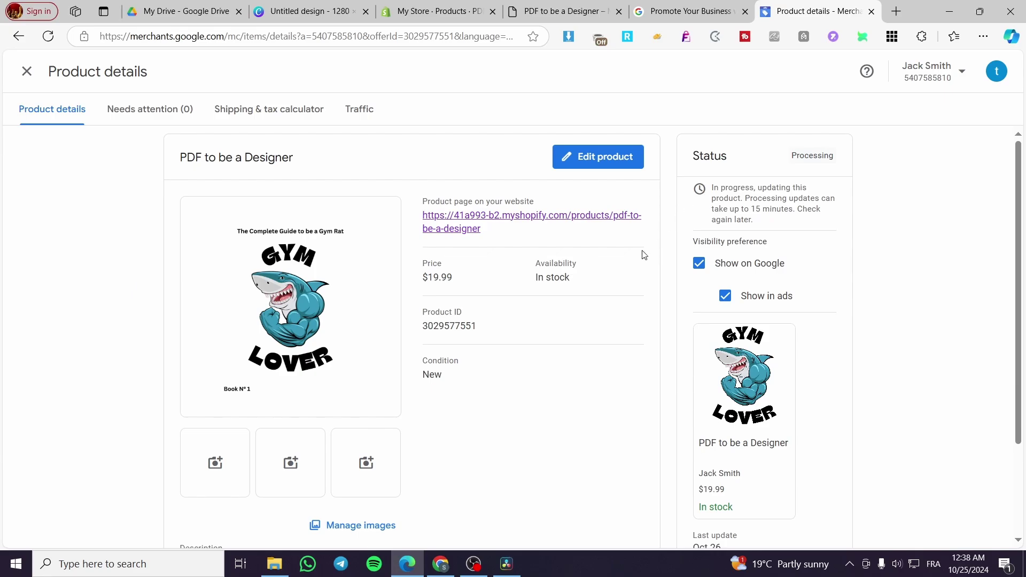
left_click(436, 10)
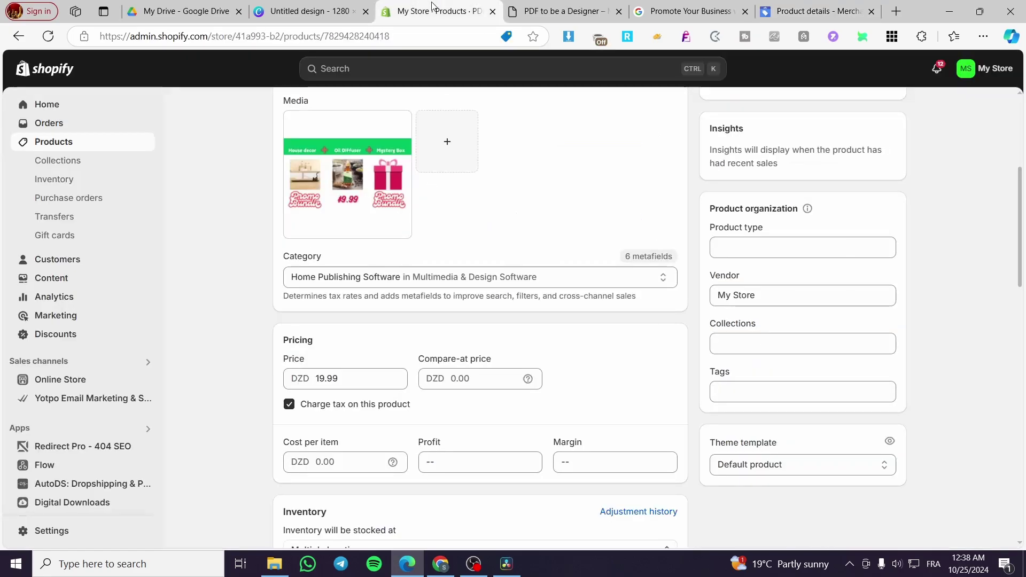
scroll(387, 245, "up", 5)
key("ctrl+Tab")
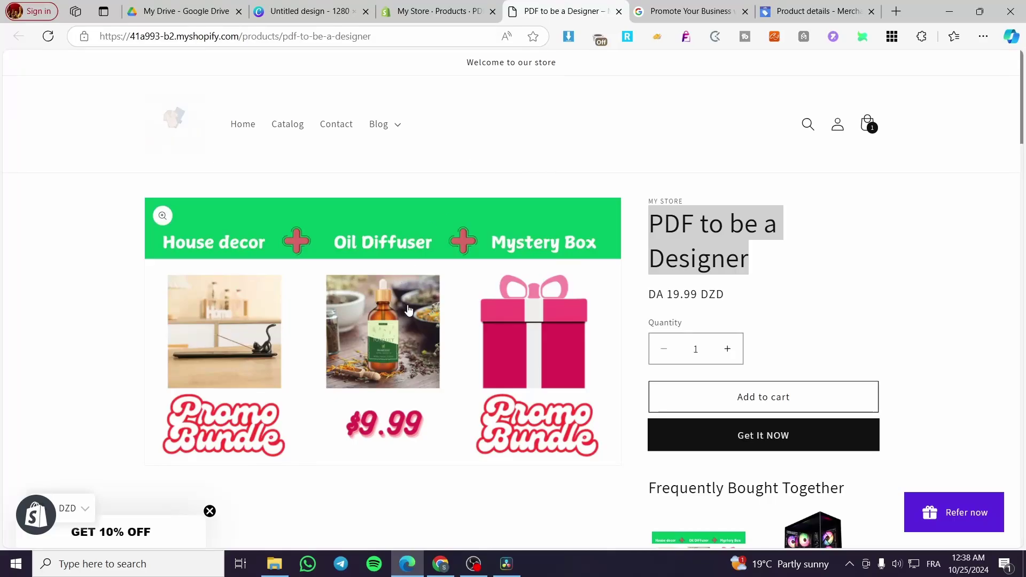
scroll(414, 312, "down", 3)
left_click(828, 202)
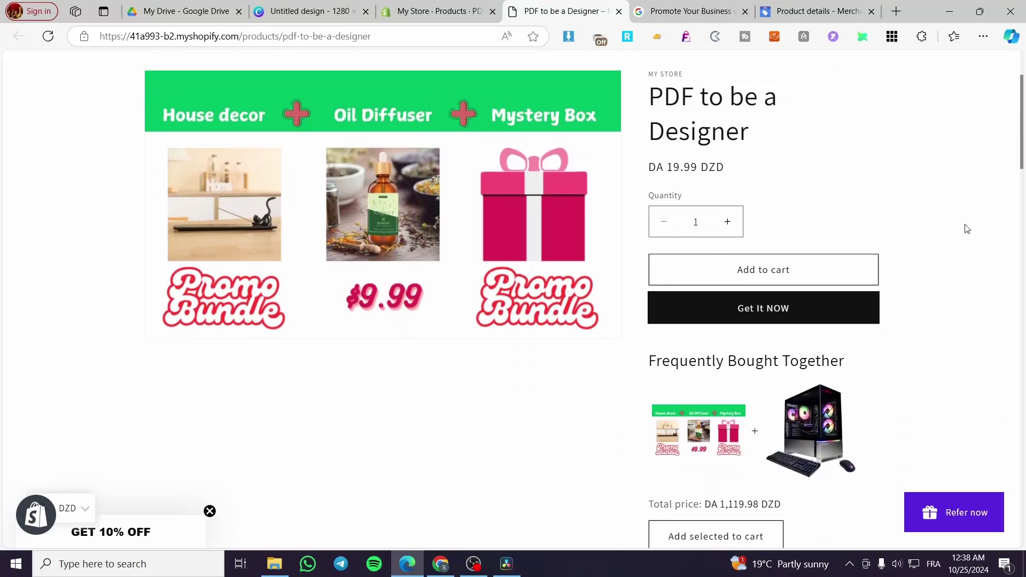
scroll(252, 251, "up", 3)
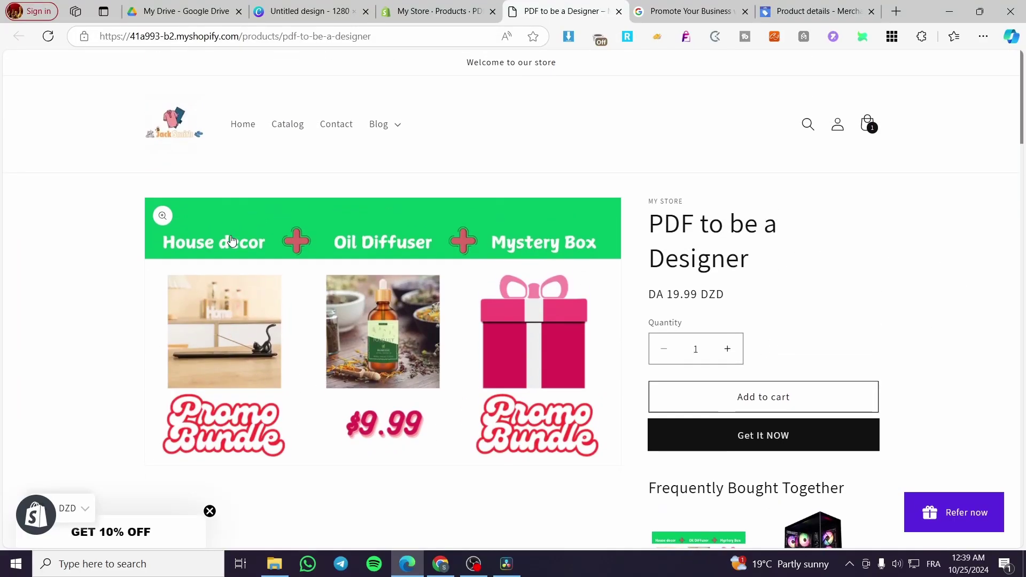
left_click(795, 5)
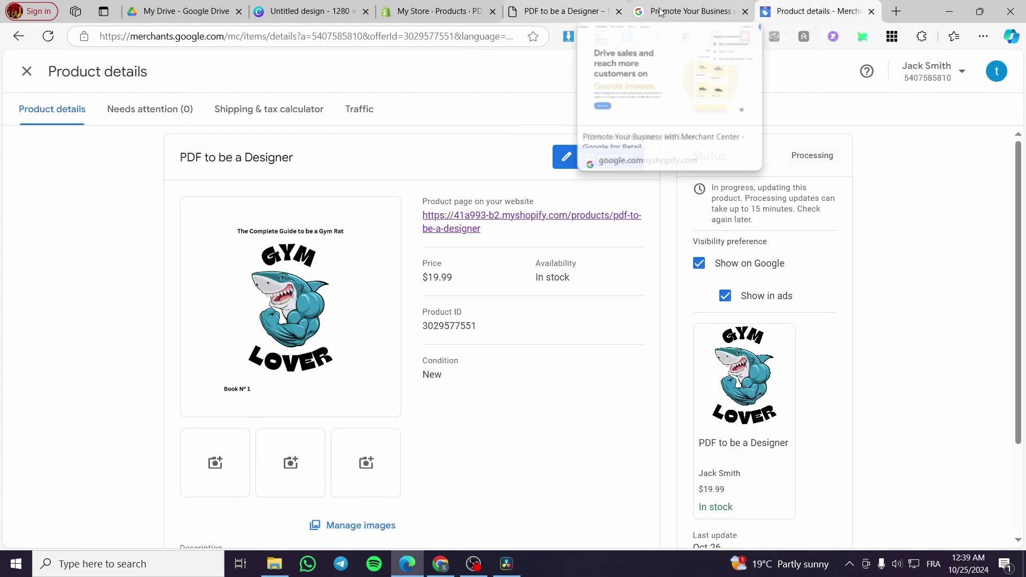
Step: Sign in to Merchant Center from the Google for Retail page and view Store quality
left_click(690, 11)
left_click(898, 78)
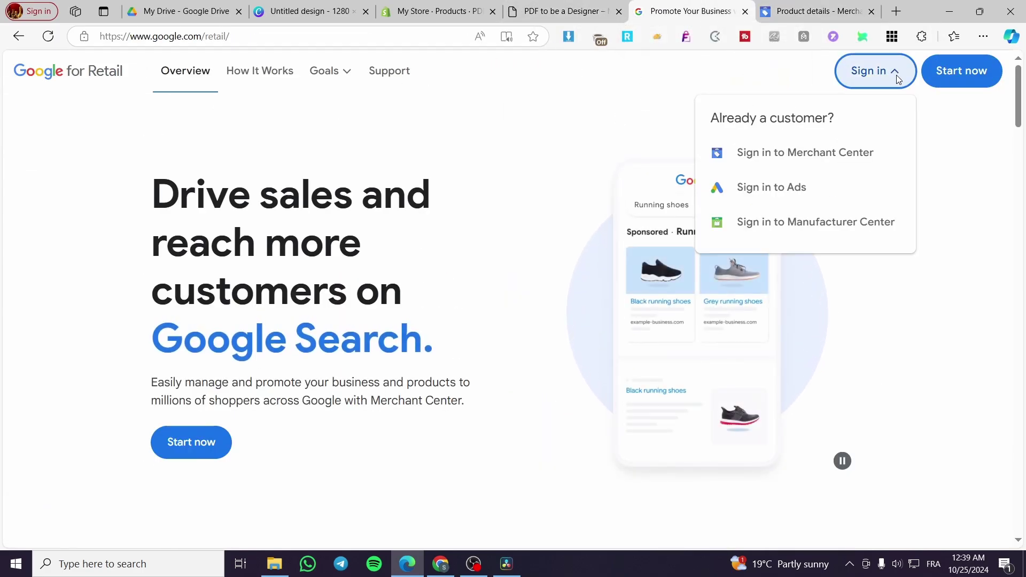
left_click(843, 150)
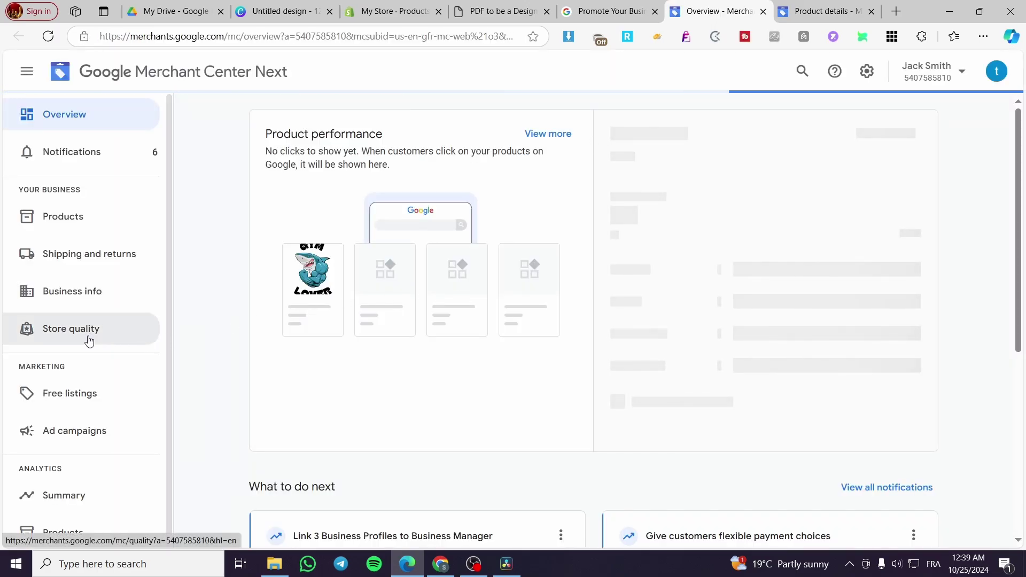
scroll(91, 340, "down", 1)
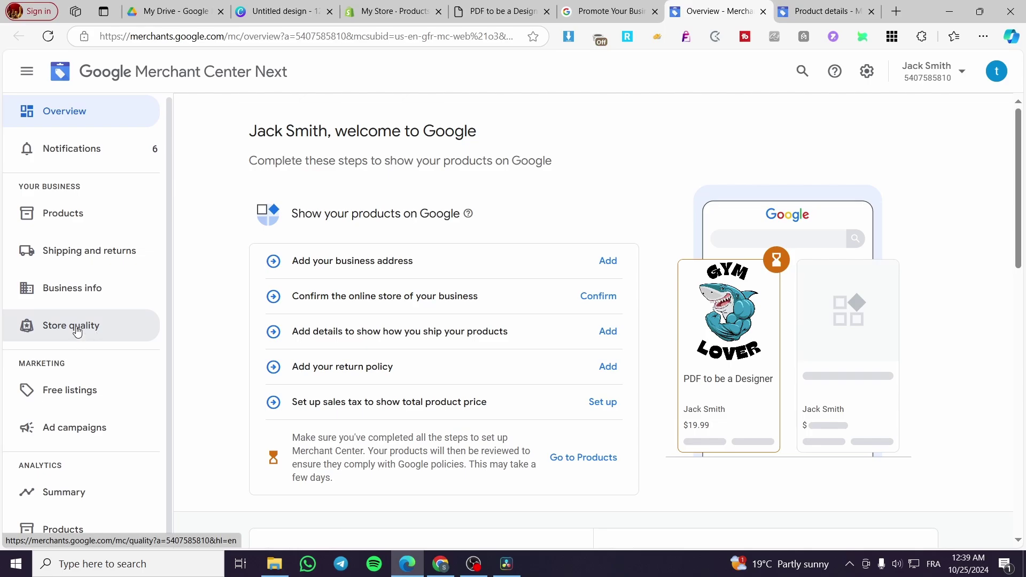
left_click(78, 331)
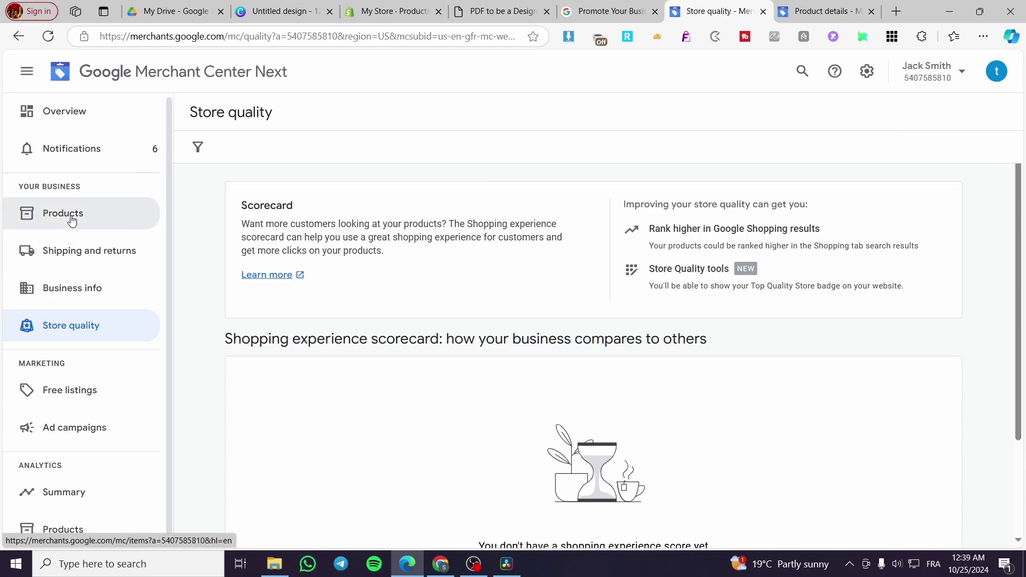
Step: Dismiss the products-being-added notice on the Products list
left_click(104, 215)
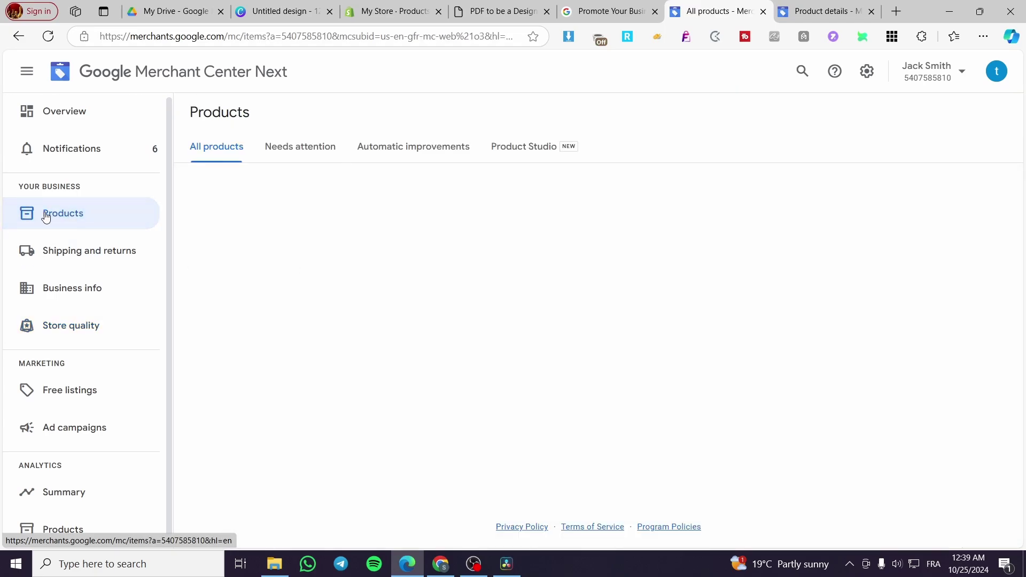
scroll(969, 262, "down", 1)
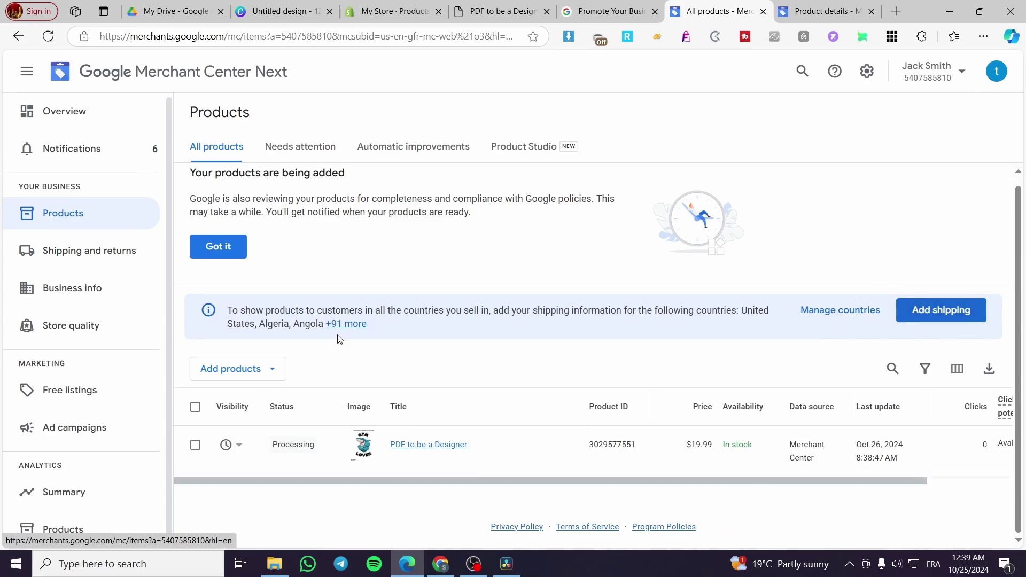
left_click(230, 253)
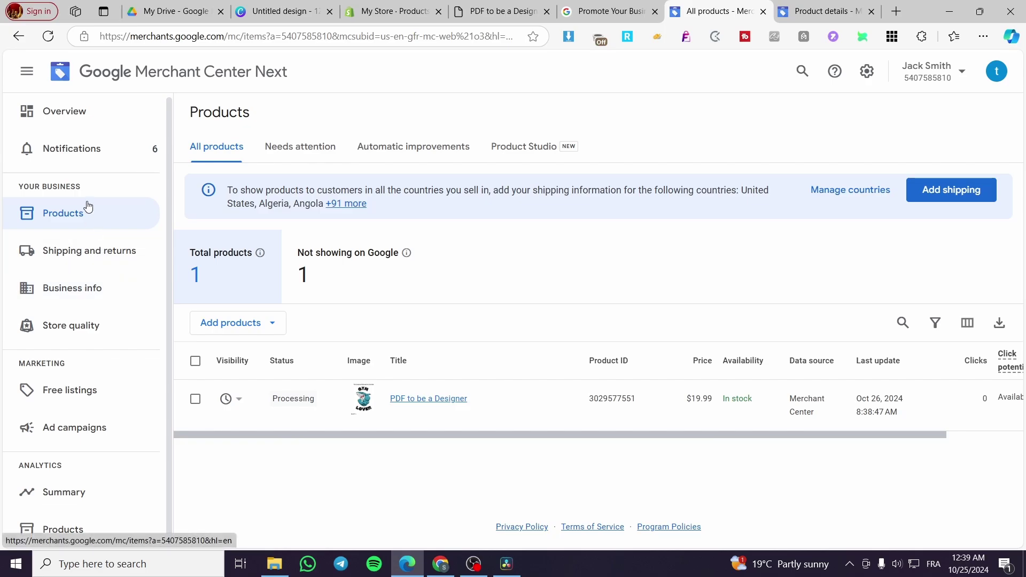
Step: Review the Overview page's setup steps and the 'PDF to be a Designer' $19.99 preview
left_click(77, 118)
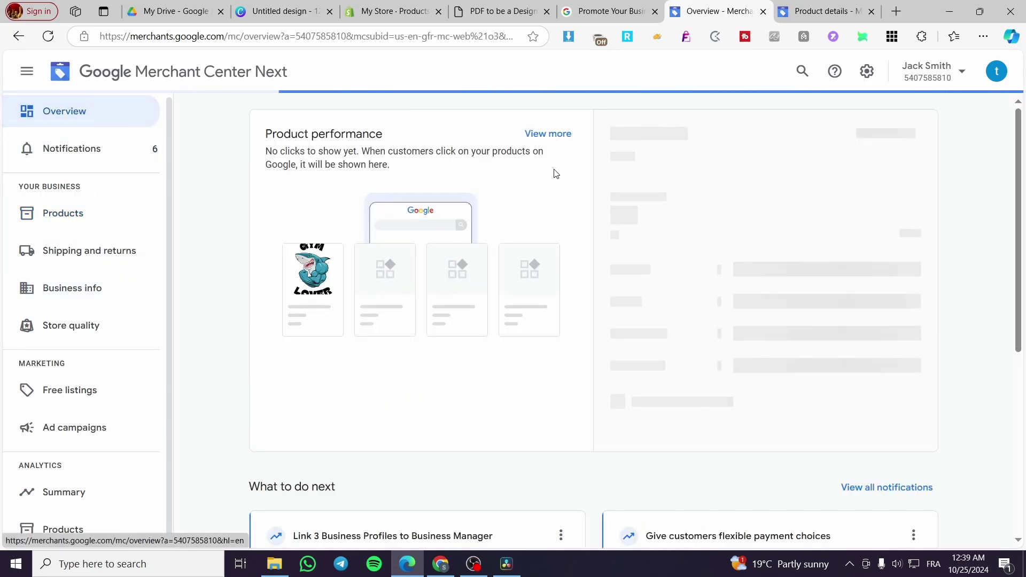
scroll(609, 286, "down", 5)
scroll(608, 285, "down", 2)
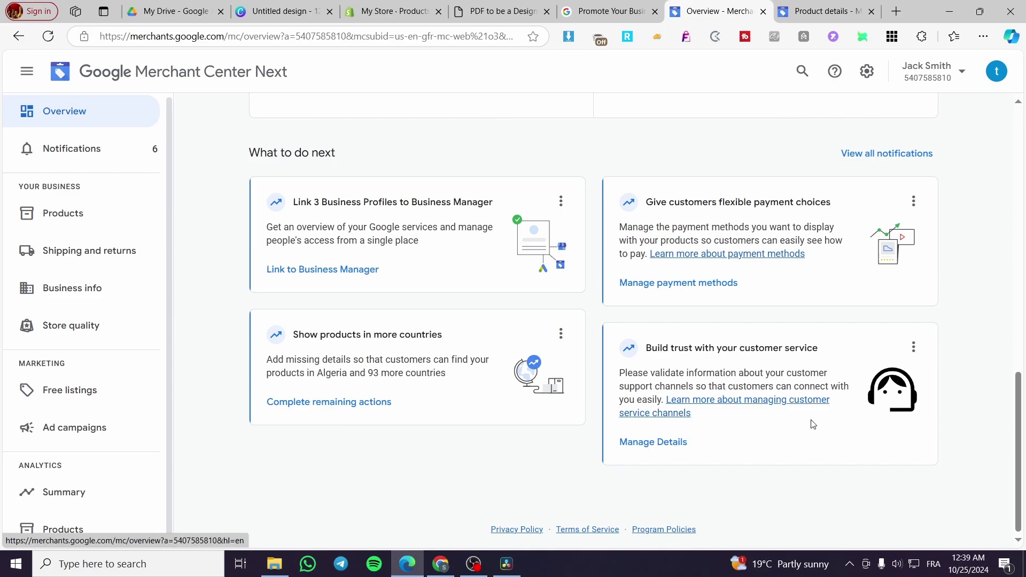
scroll(179, 347, "up", 8)
scroll(506, 354, "up", 5)
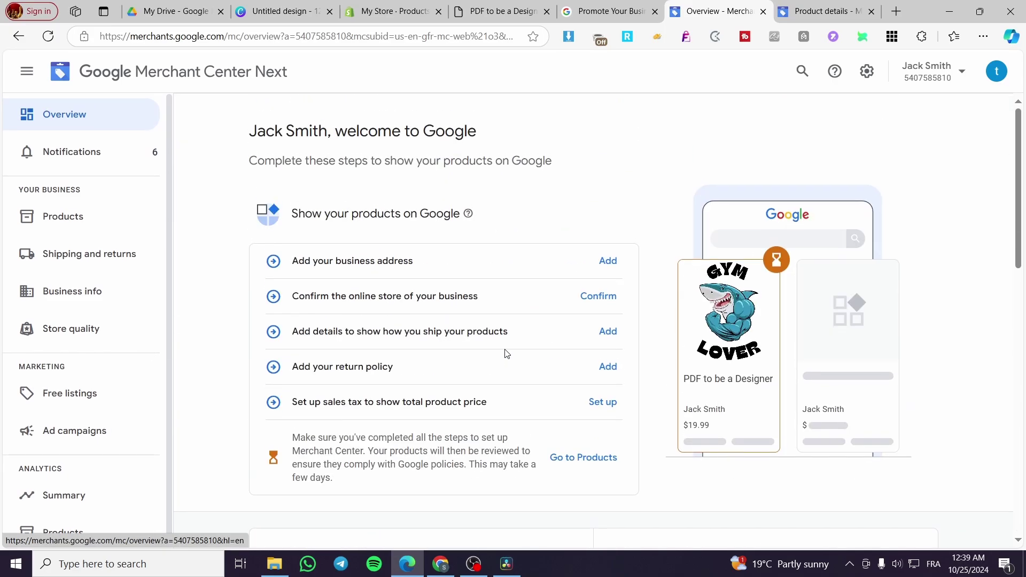